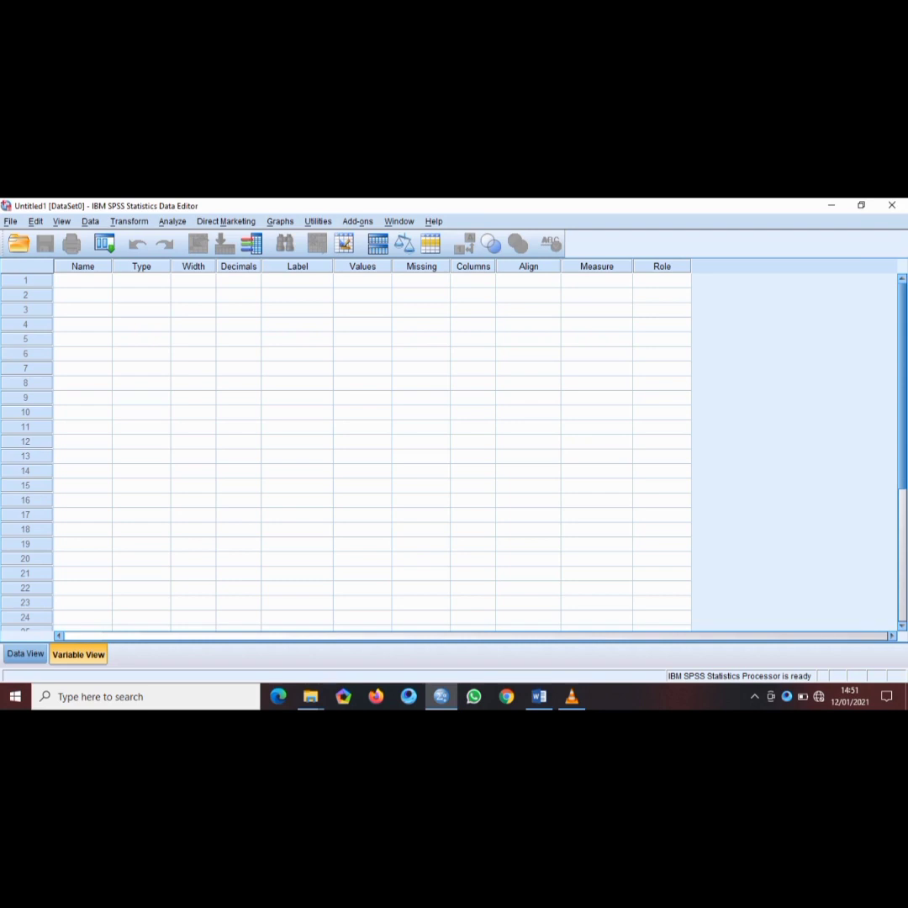
# Define five numeric variables in Variable View, named X1, X2, X3, X4 and Y.
pyautogui.click(25, 654)
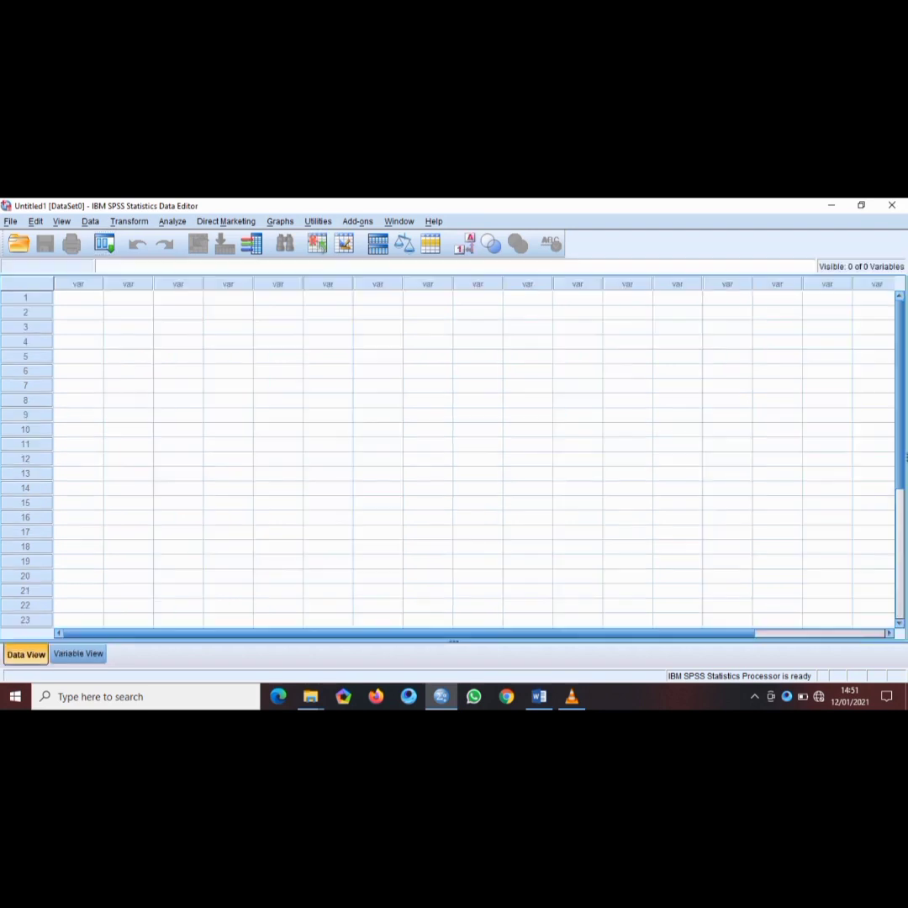
pyautogui.click(78, 654)
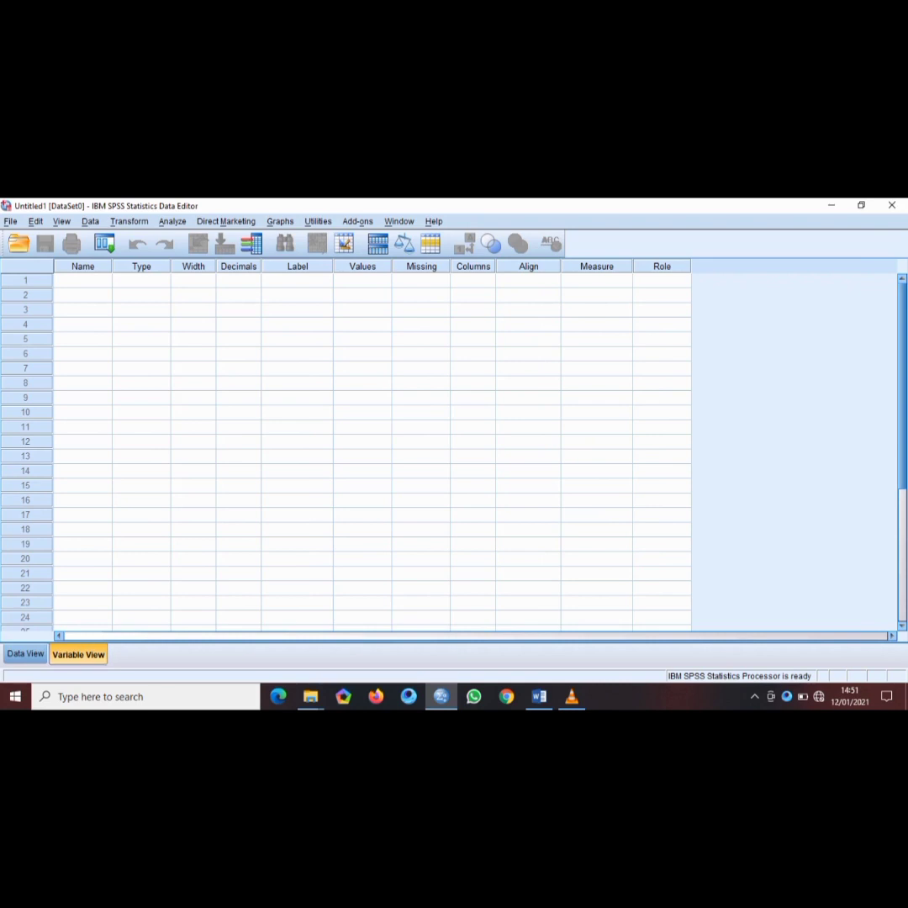
pyautogui.click(82, 281)
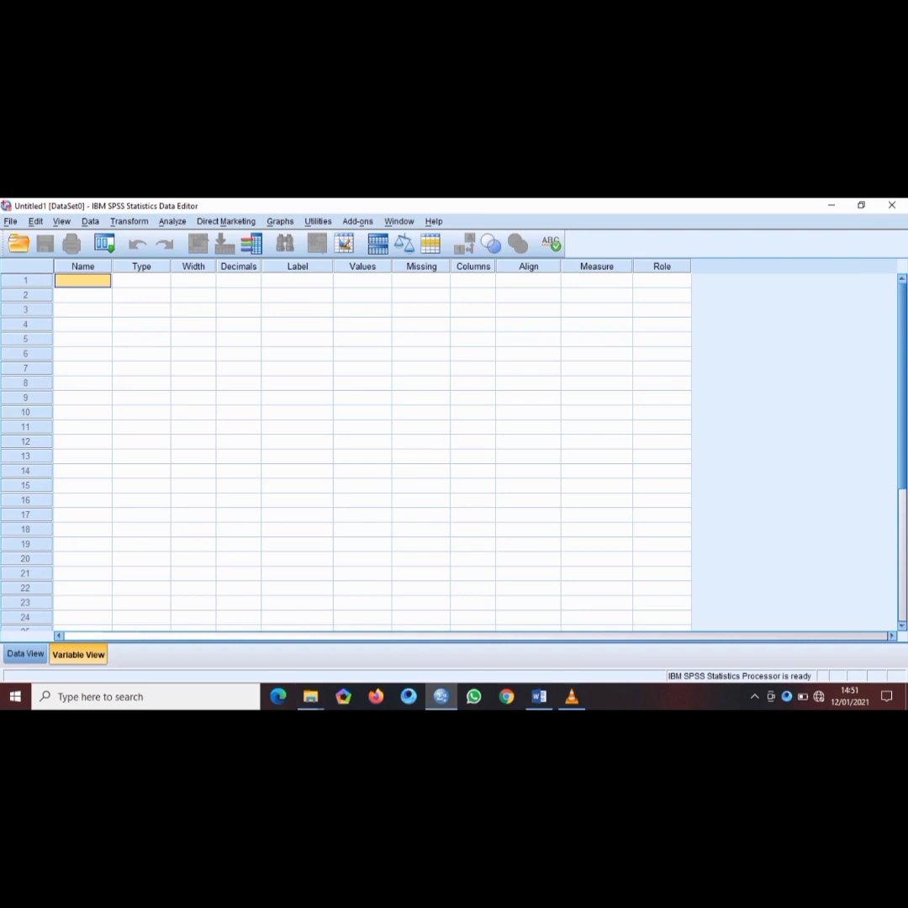
pyautogui.write('X1')
pyautogui.press('Return')
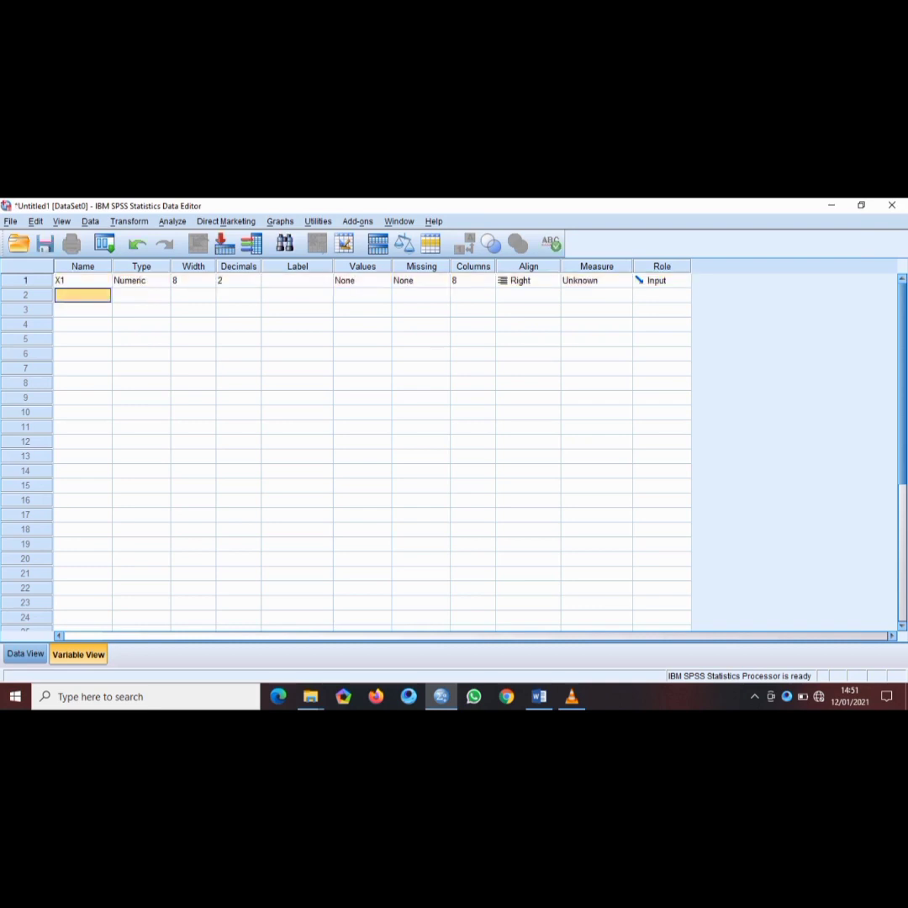
pyautogui.write('X2')
pyautogui.press('Return')
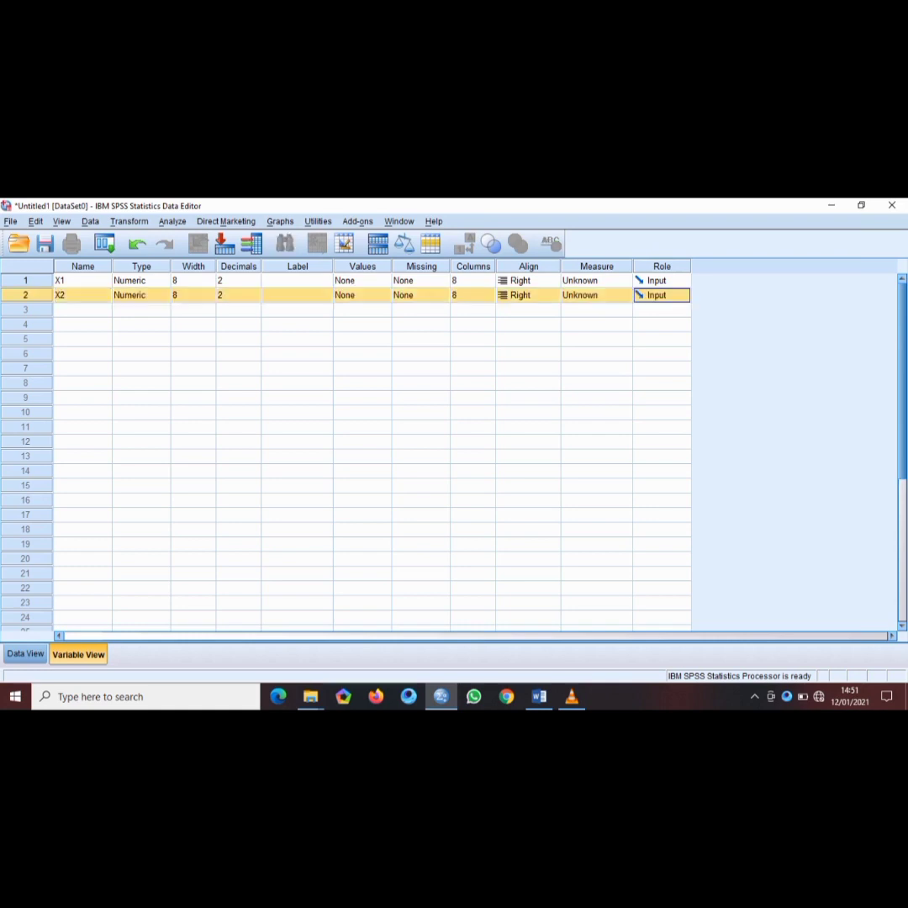
pyautogui.write('X3')
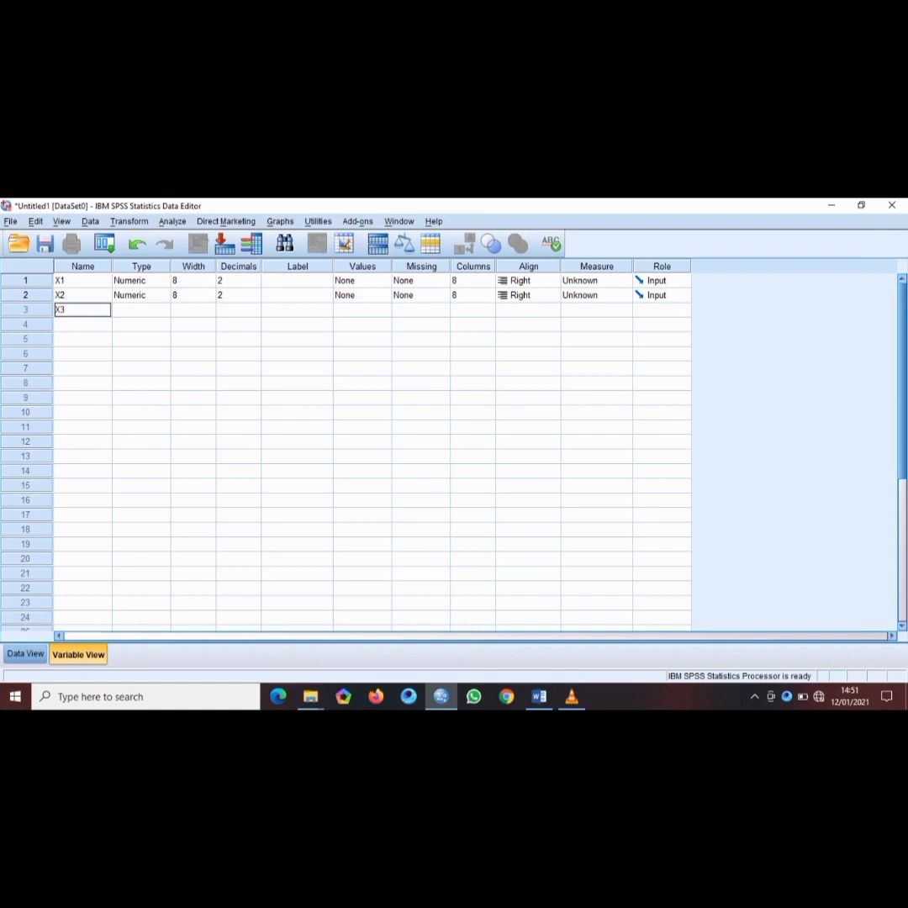
pyautogui.press('Return')
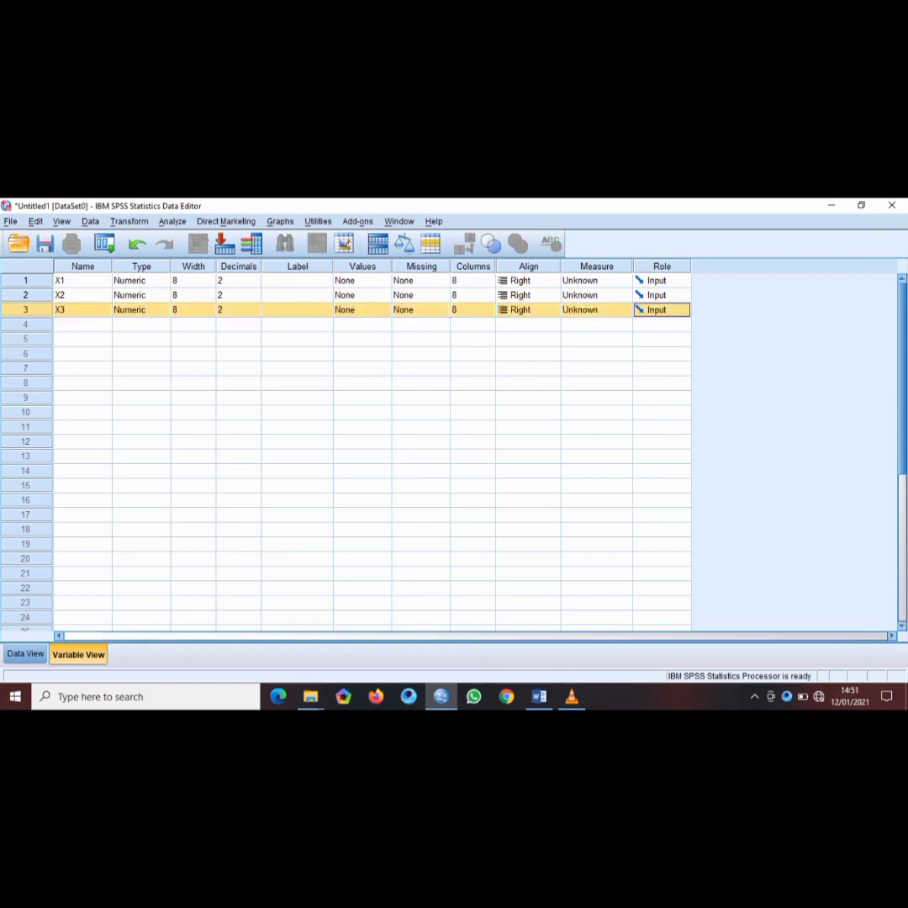
pyautogui.write('X4')
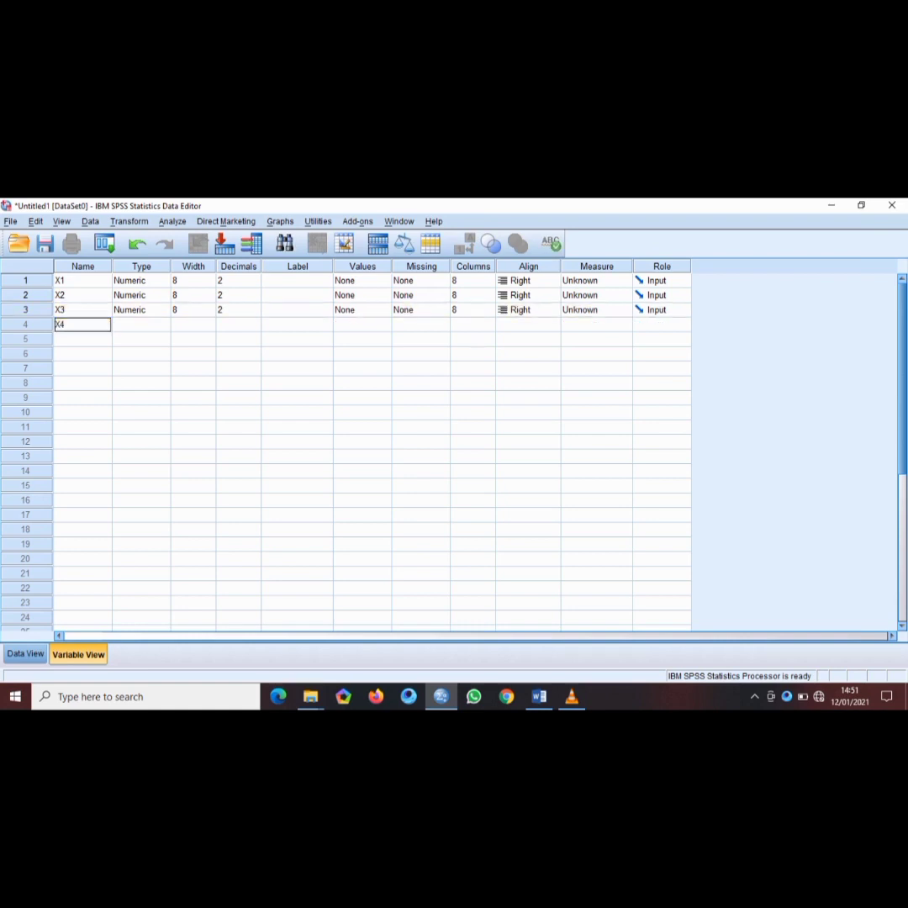
pyautogui.press('Return')
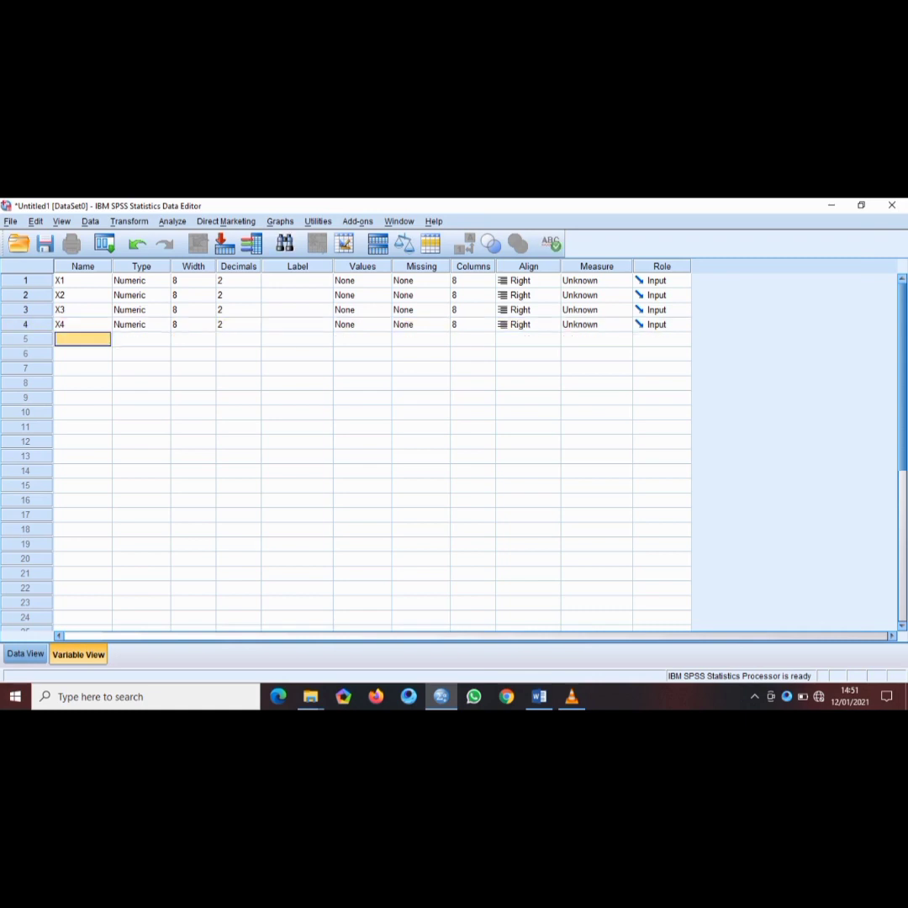
pyautogui.write('Y')
pyautogui.press('Tab')
pyautogui.click(190, 384)
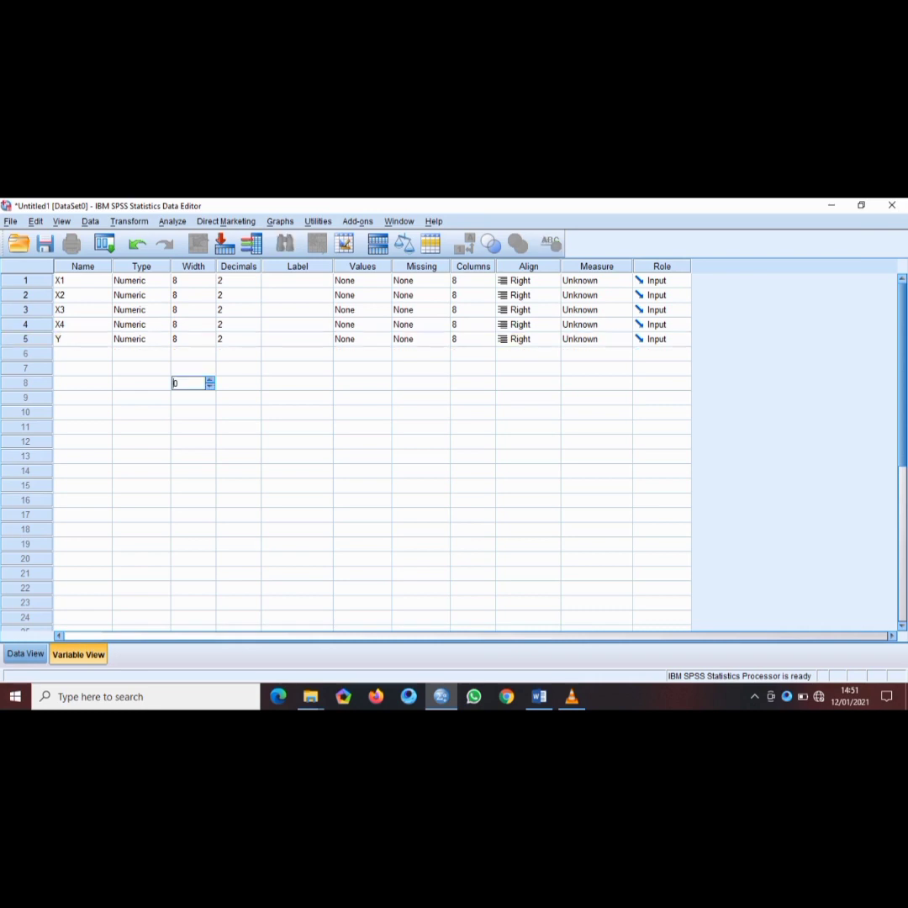
# Set the number of decimals to 1 for all five variables, X1 through X4 and Y.
pyautogui.click(235, 280)
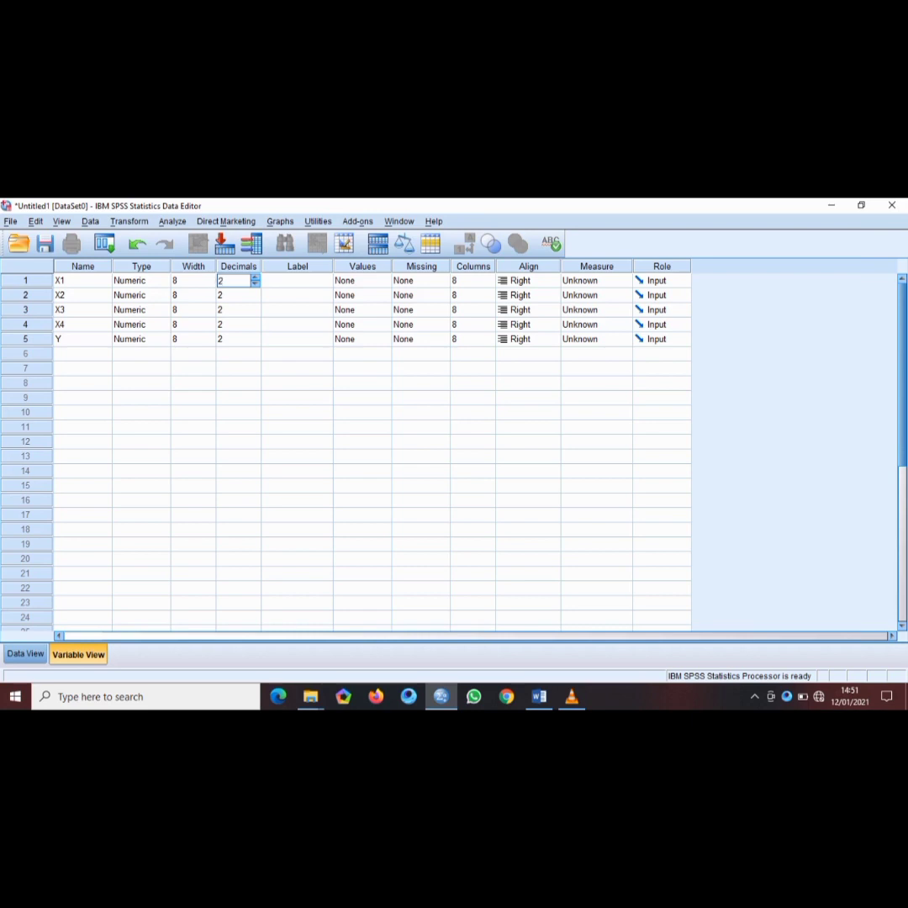
pyautogui.write('1')
pyautogui.press('Return')
pyautogui.write('1')
pyautogui.press('Return')
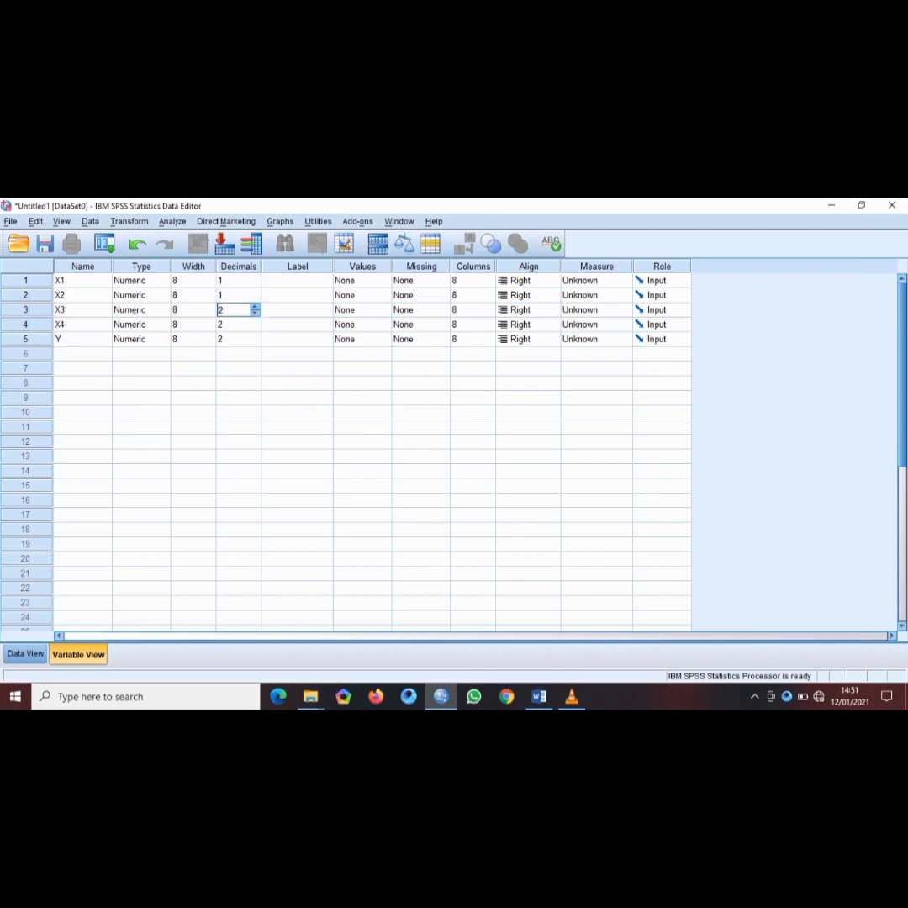
pyautogui.write('1')
pyautogui.press('Return')
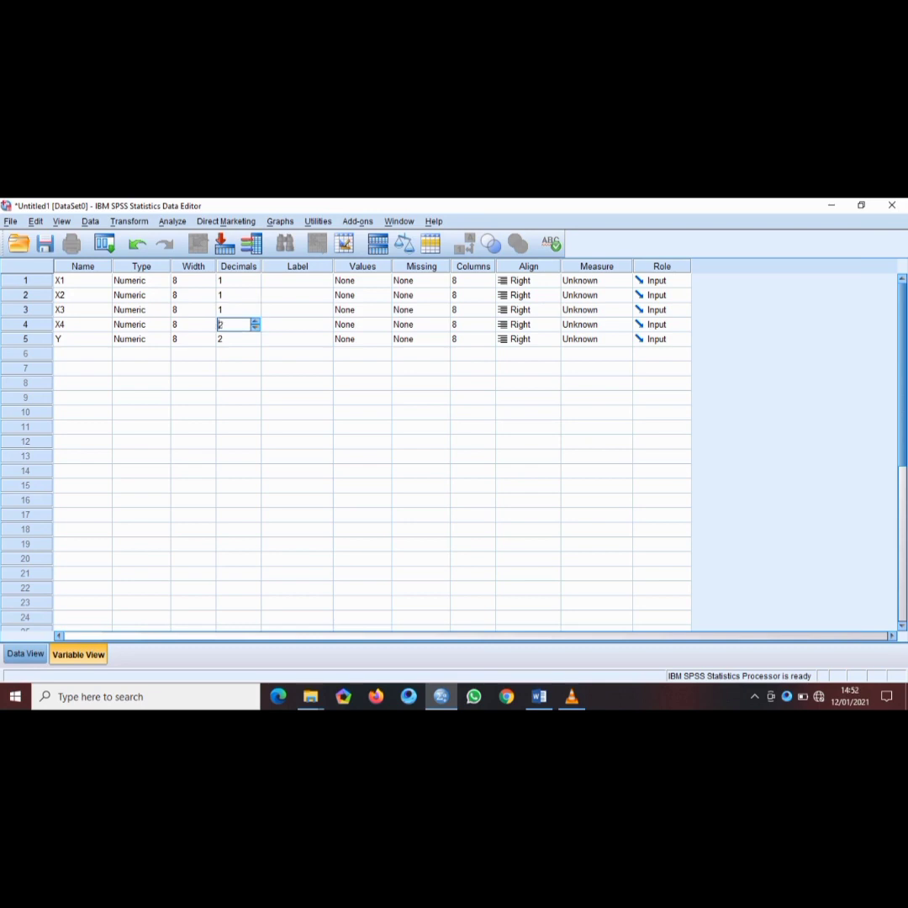
pyautogui.write('1')
pyautogui.press('Return')
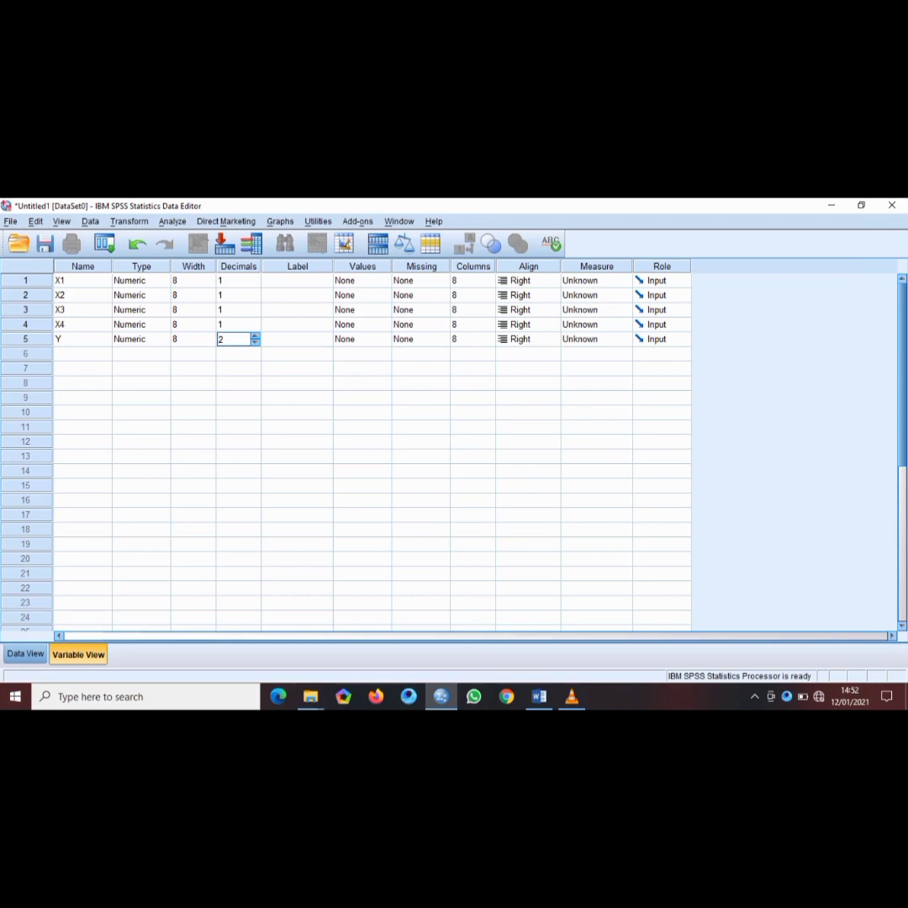
pyautogui.write('1')
# Label variable X1 as PENDAPATAN RIIL and variable X2 as HARGA IKAN LELE.
pyautogui.click(297, 281)
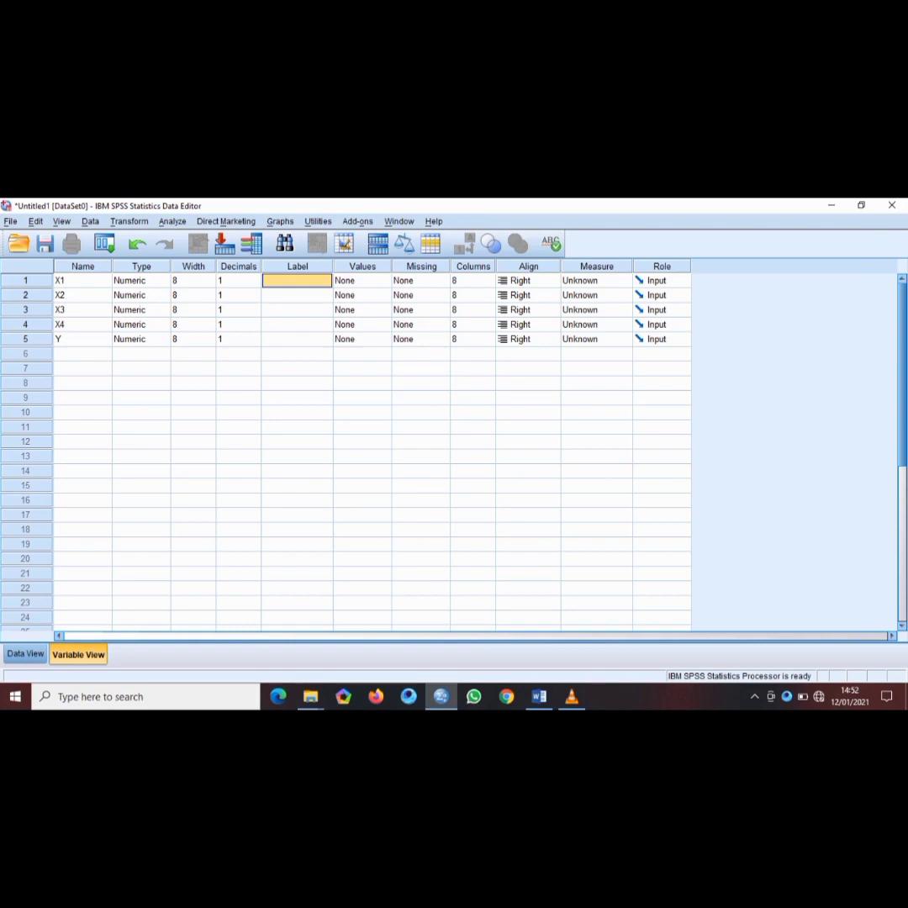
pyautogui.write('P')
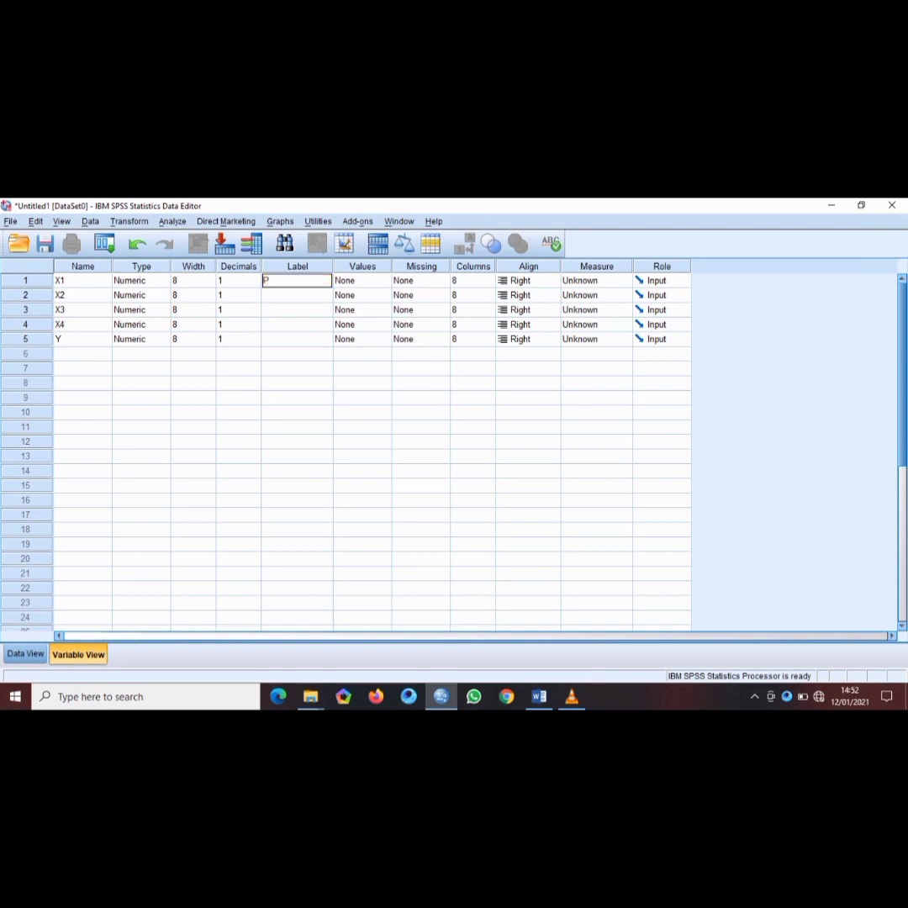
pyautogui.write('ENDAPATAN RIIL')
pyautogui.press('Return')
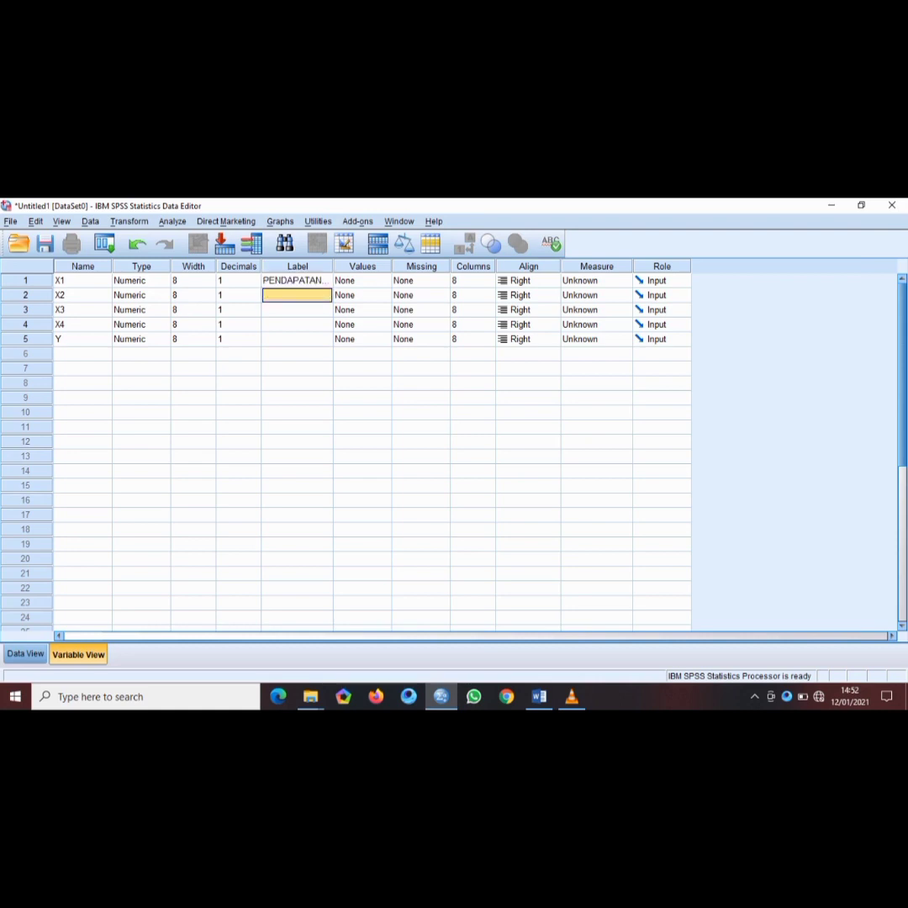
pyautogui.write('HARGA')
pyautogui.write(' IKAN')
pyautogui.write(' LELE')
pyautogui.press('Return')
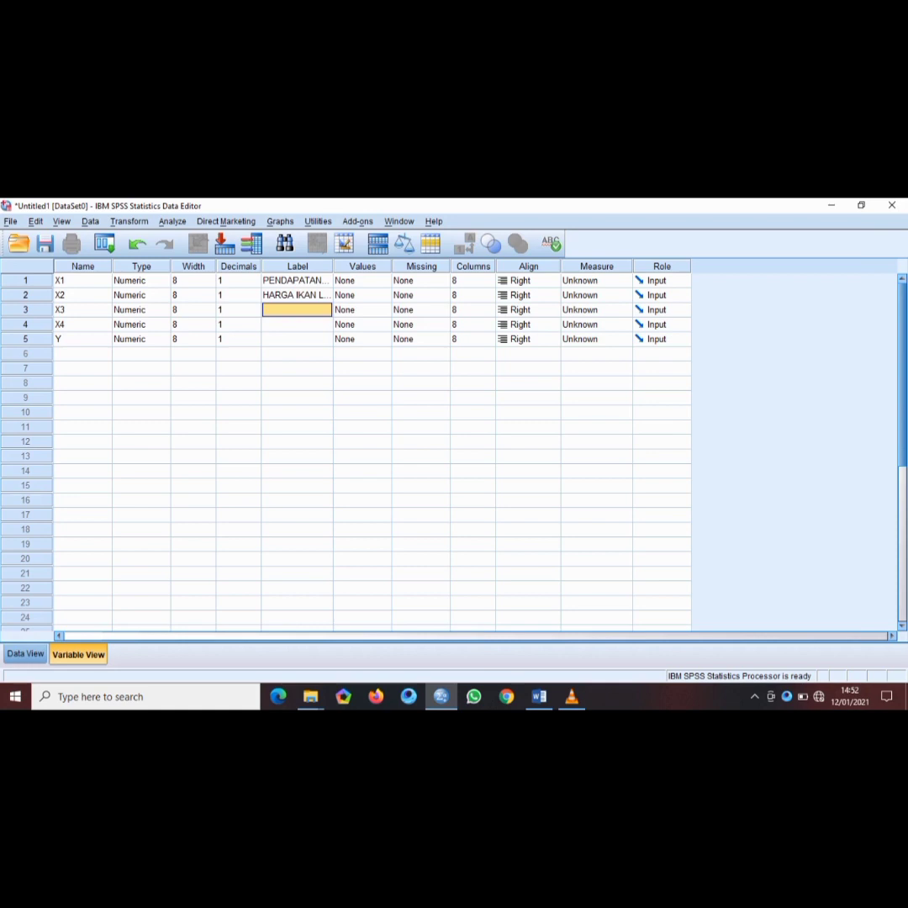
# Label X3 as HARGA IKAN NILA, X4 as HARGA IKAN MAS and Y as KONSUMSI IKAN.
pyautogui.write('HARG')
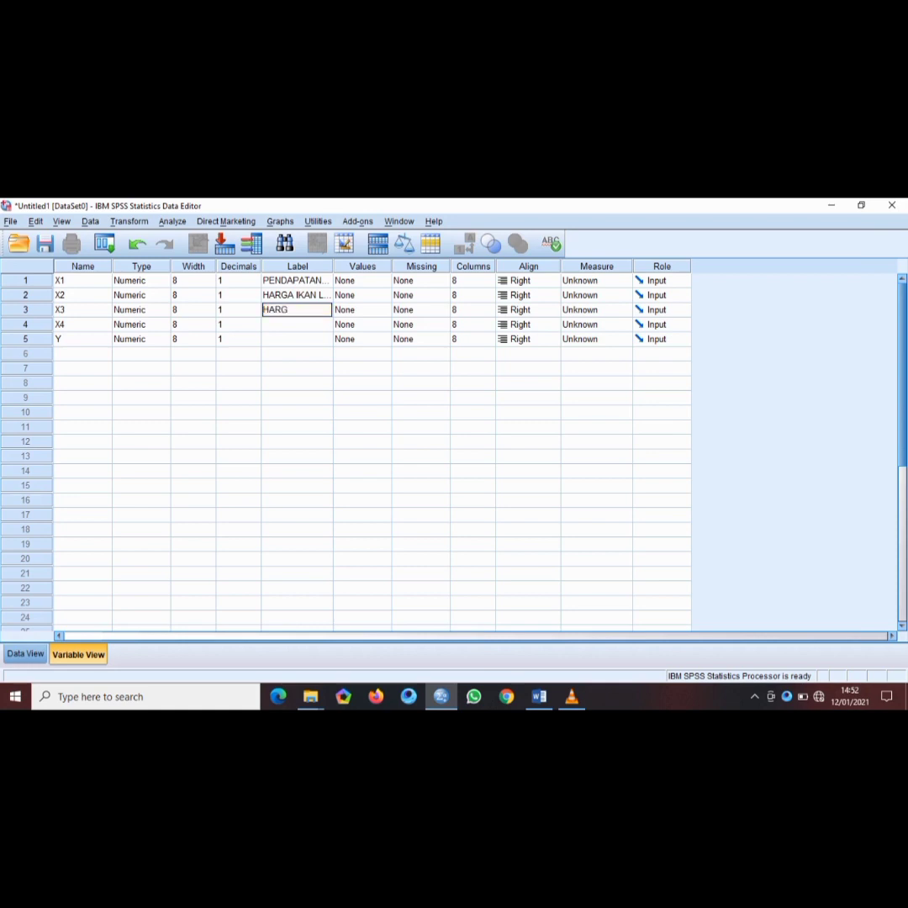
pyautogui.write('A IKAN NILA')
pyautogui.press('Return')
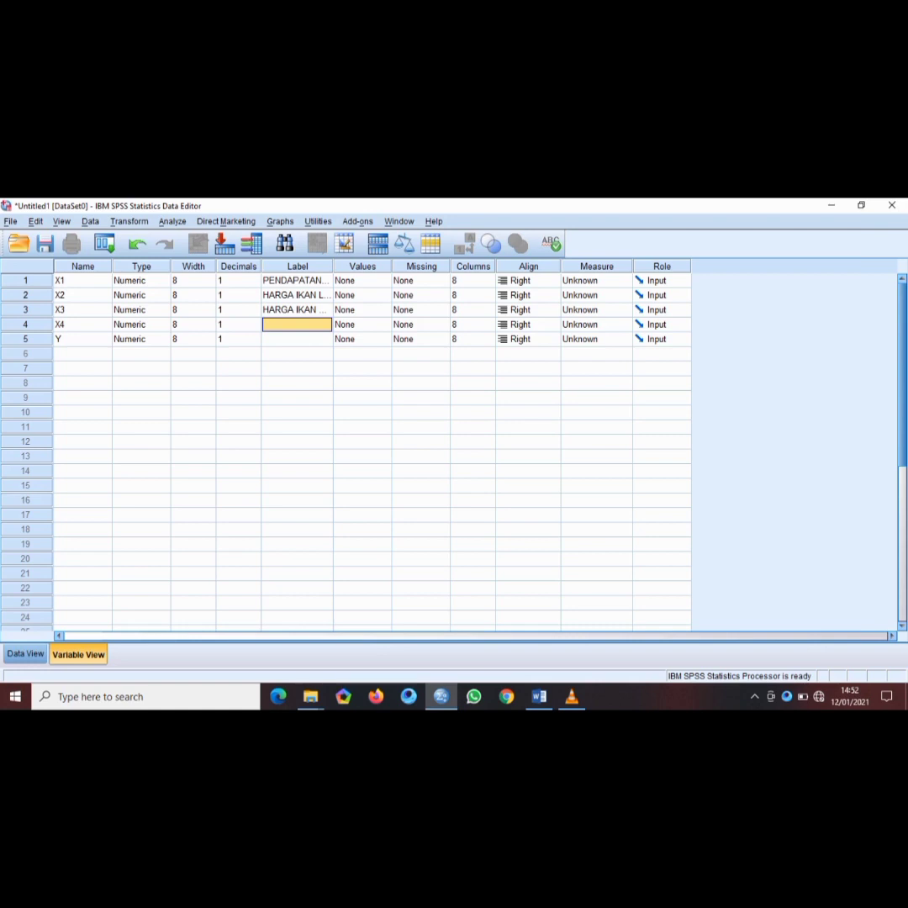
pyautogui.write('HARGA')
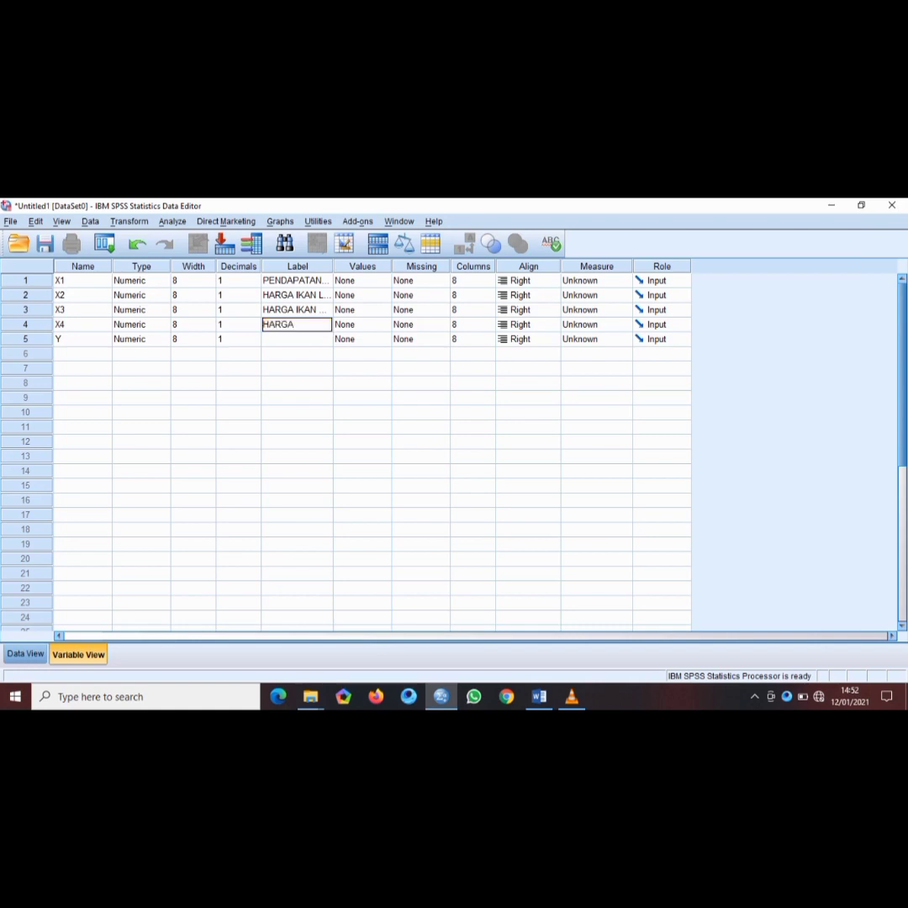
pyautogui.write(' IKAN MAS')
pyautogui.press('Return')
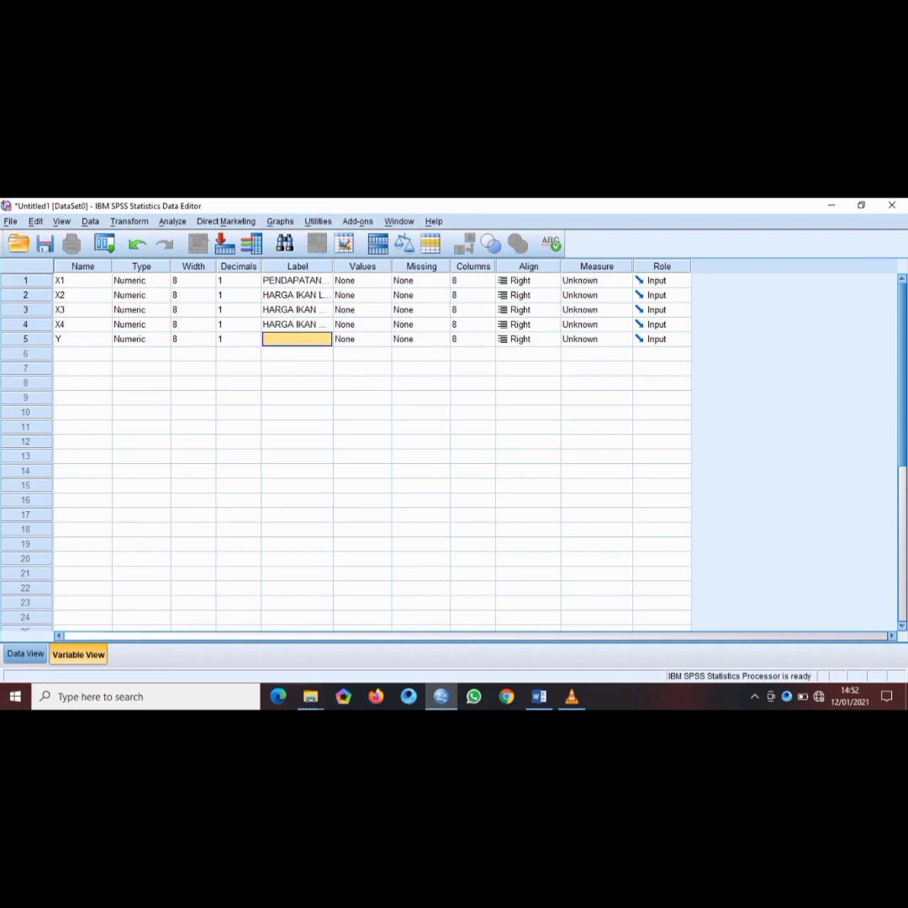
pyautogui.write('KONSUMSI IKAN')
# Set the measurement level of X1, X2, X3, X4 and Y to Scale.
pyautogui.click(599, 281)
pyautogui.click(595, 295)
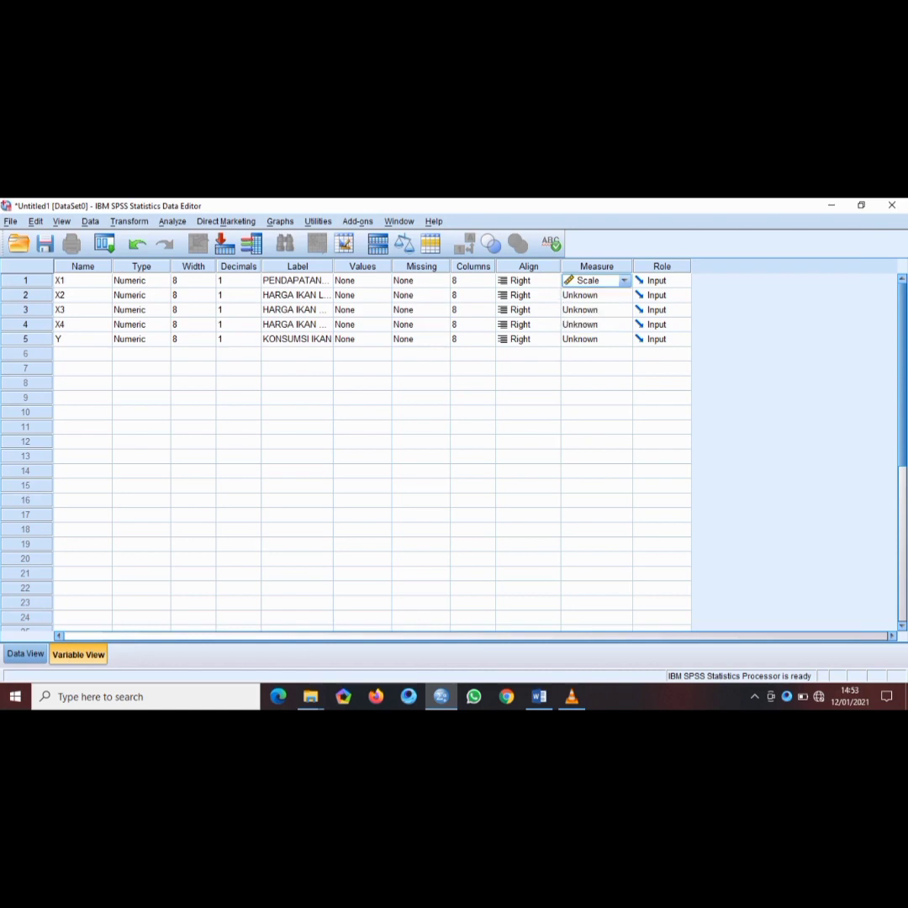
pyautogui.click(598, 295)
pyautogui.click(596, 310)
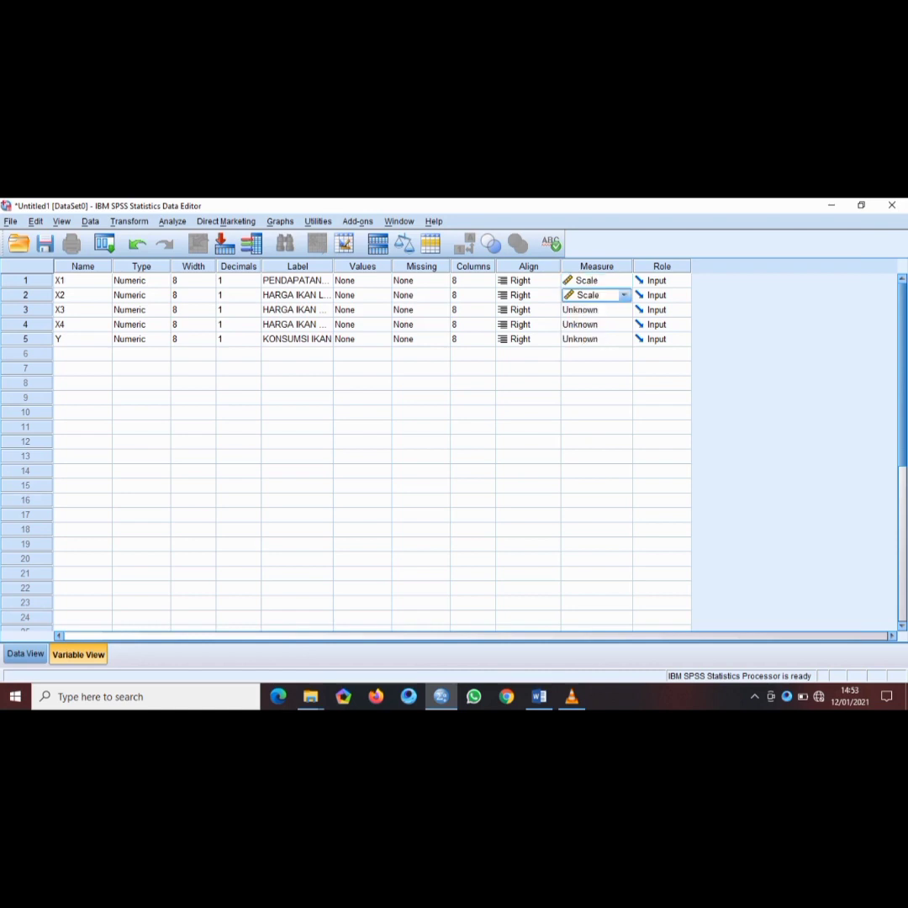
pyautogui.click(597, 310)
pyautogui.click(595, 324)
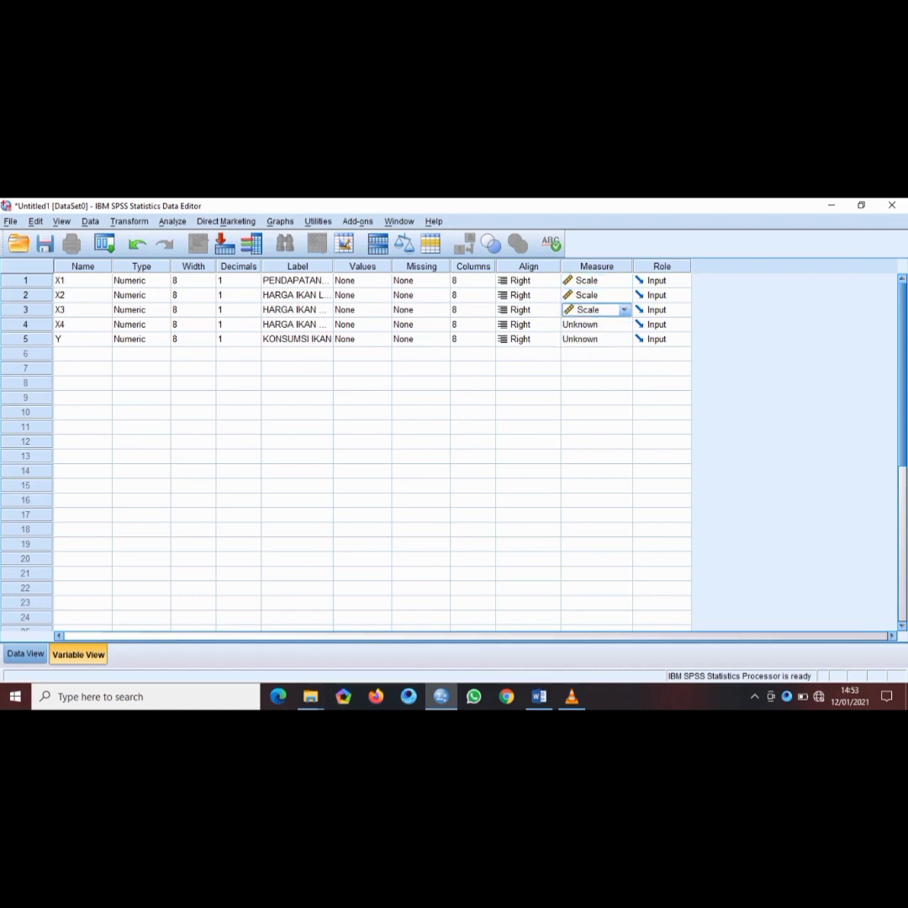
pyautogui.click(598, 324)
pyautogui.click(595, 338)
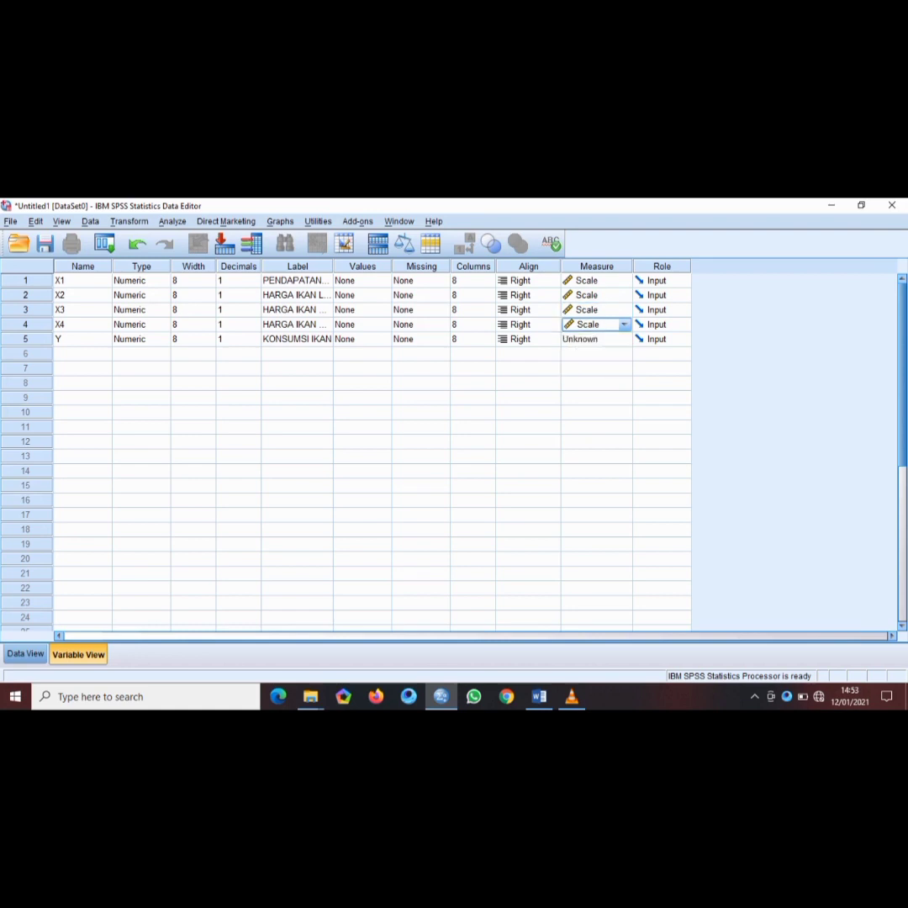
pyautogui.click(598, 339)
pyautogui.click(595, 354)
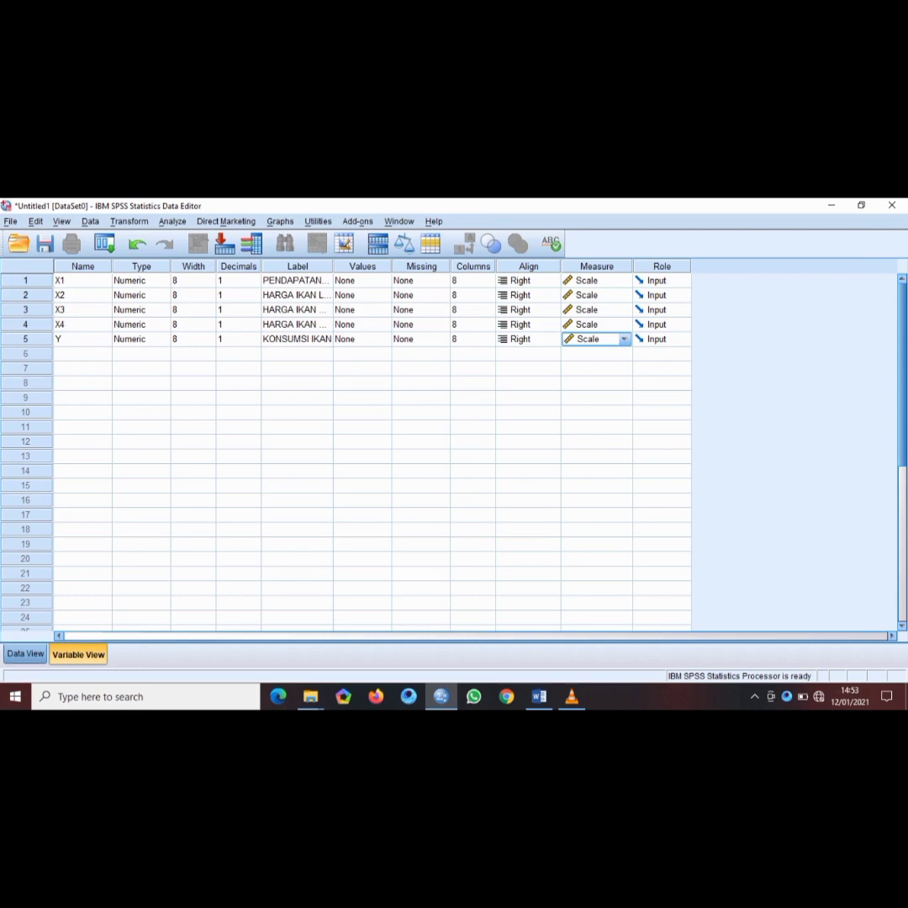
# Display the SPSS data sheet, and copy the X1 to X4 values for 1998 through 2019 from the table in the Word document.
pyautogui.click(25, 654)
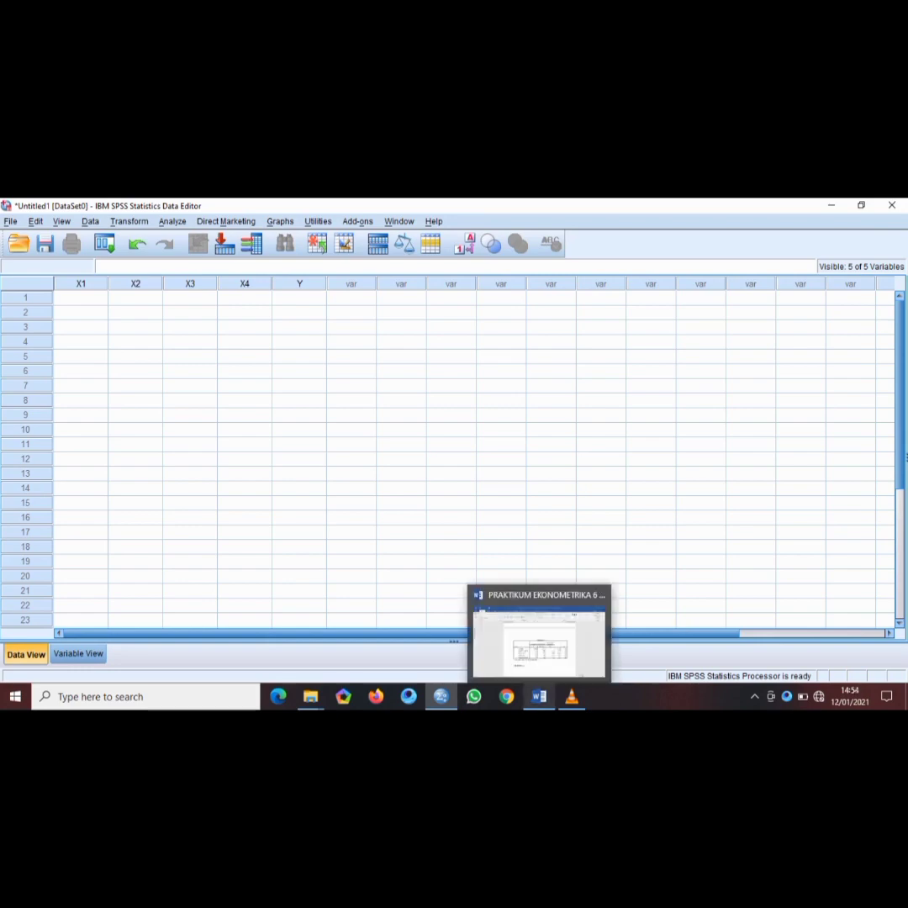
pyautogui.click(539, 696)
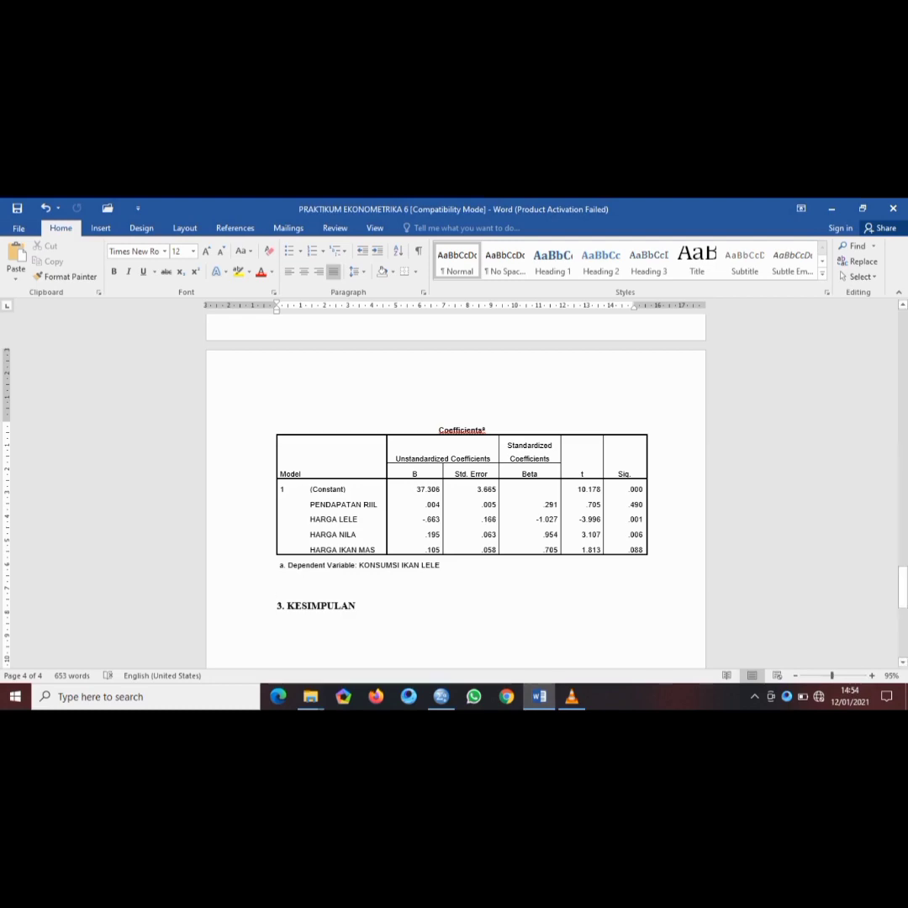
pyautogui.scroll(20, 455, 491)
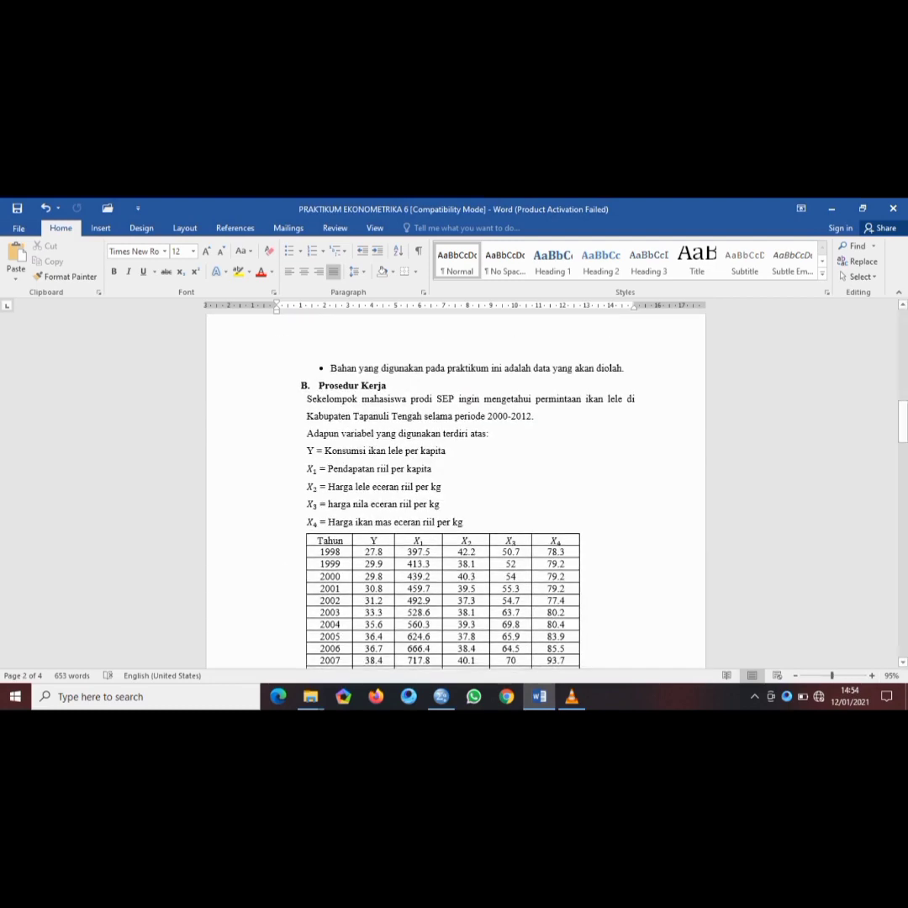
pyautogui.scroll(-1, 456, 491)
pyautogui.scroll(-3, 455, 491)
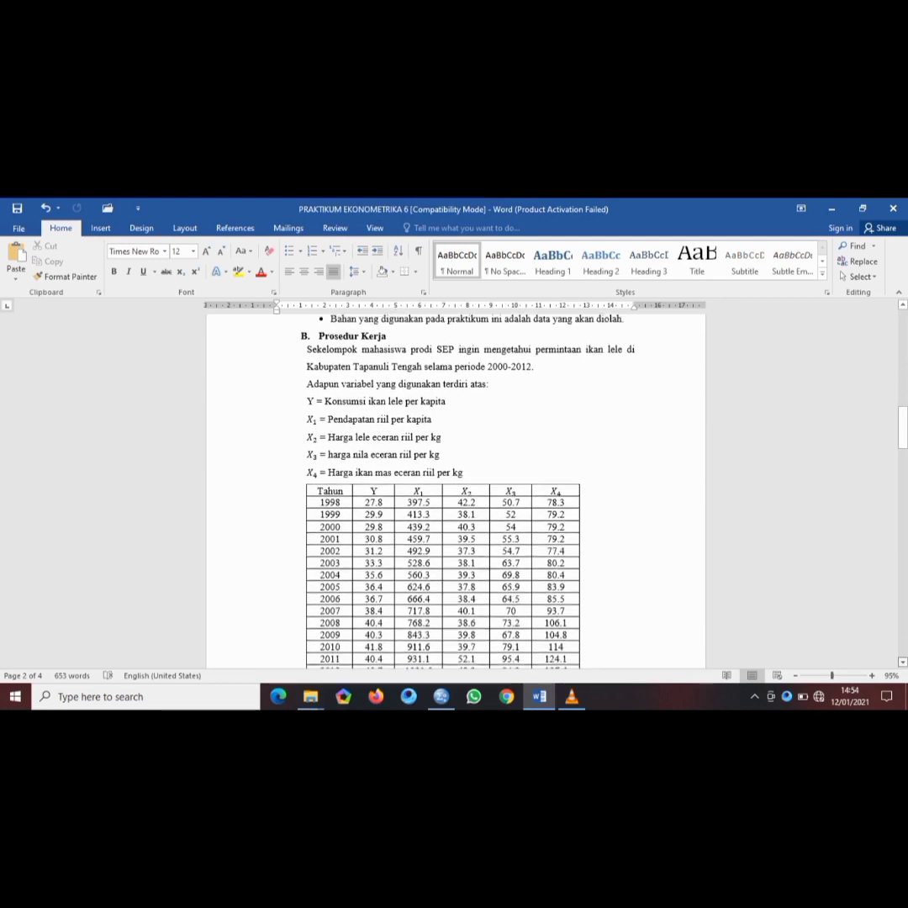
pyautogui.scroll(-3, 456, 491)
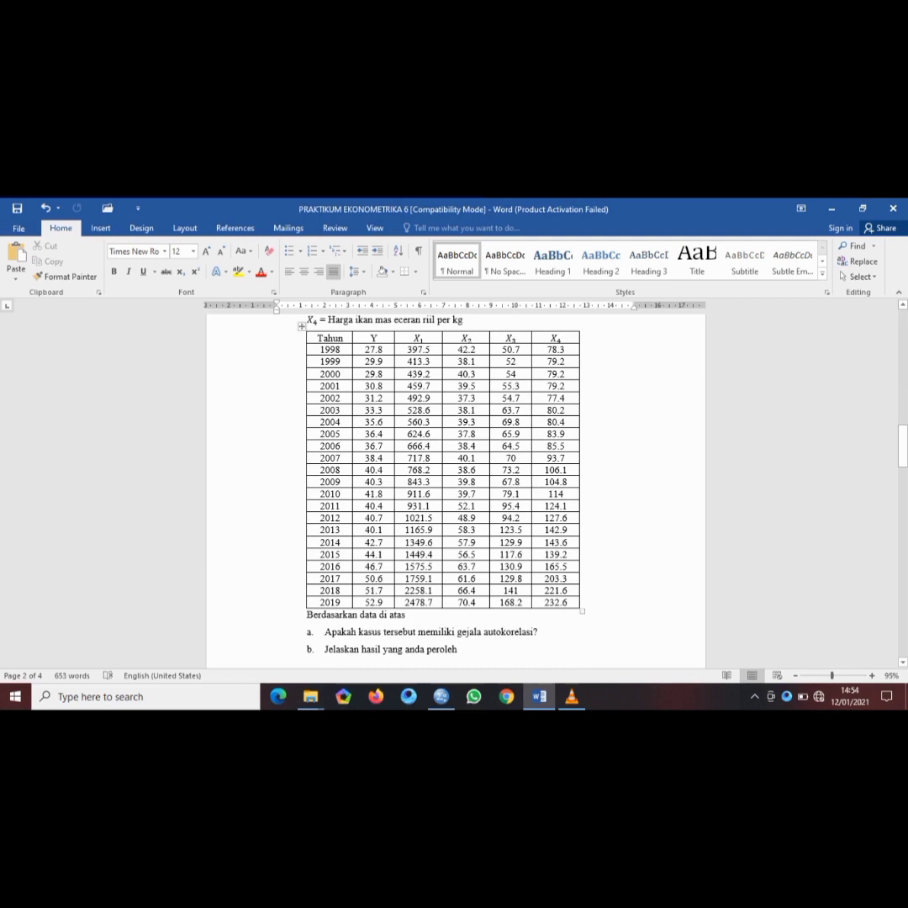
pyautogui.click(408, 349)
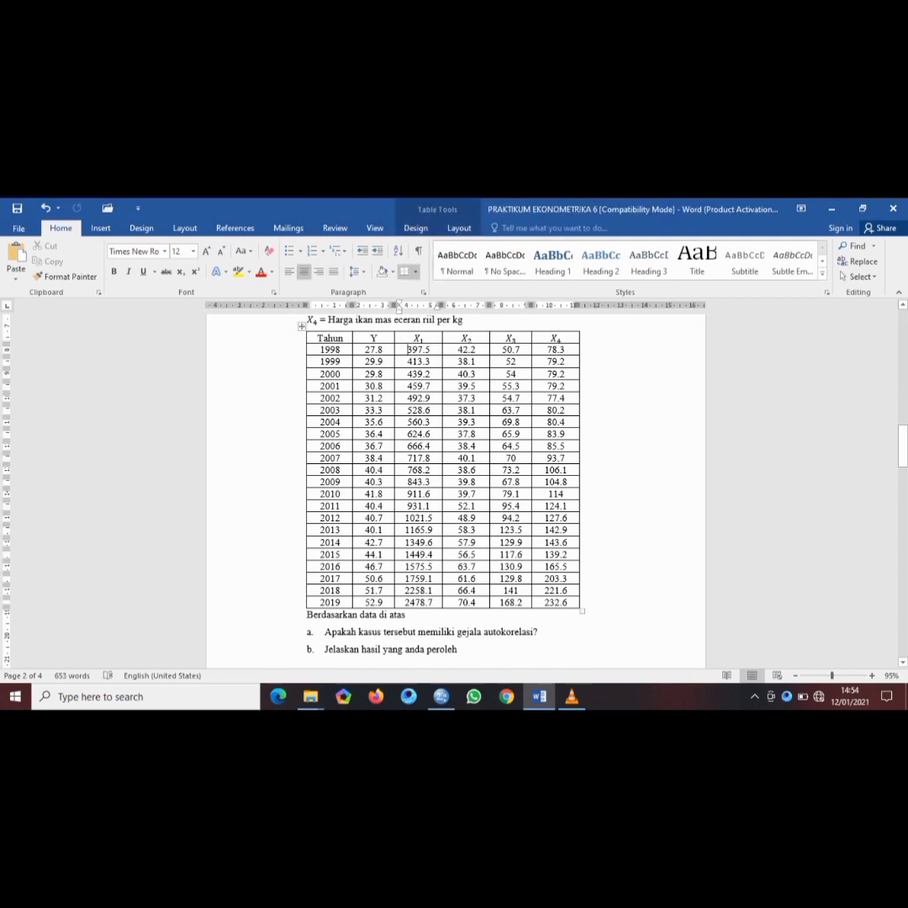
pyautogui.moveTo(408, 350); pyautogui.dragTo(555, 602)
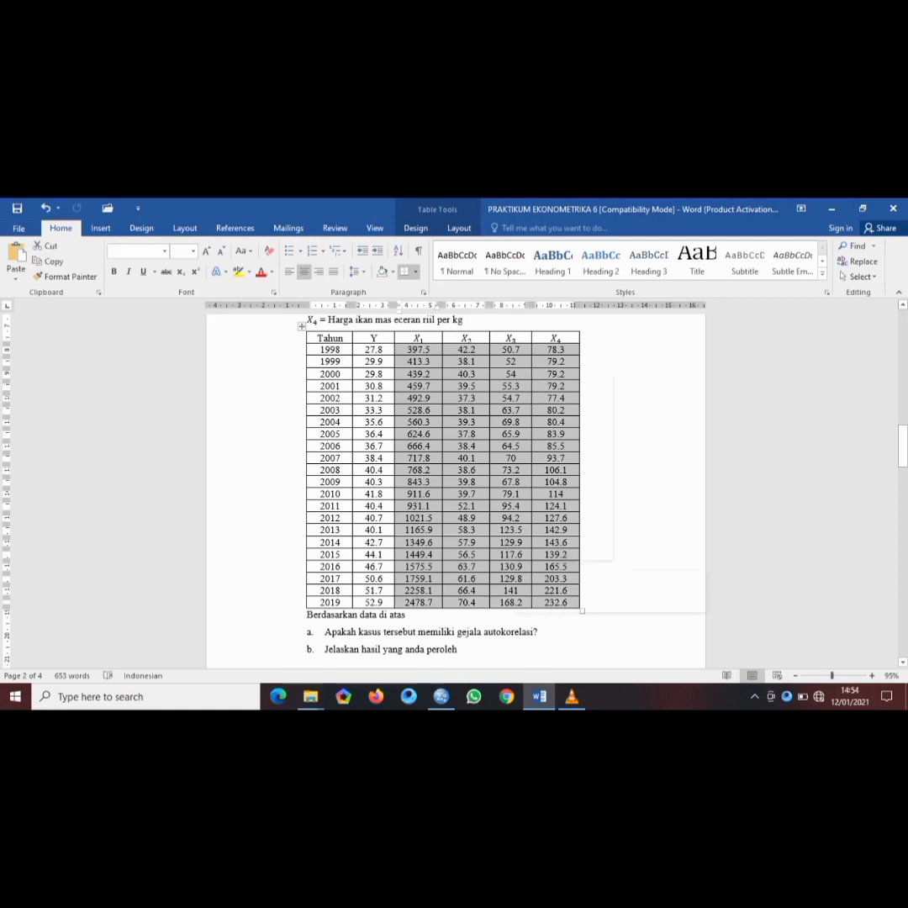
pyautogui.rightClick(514, 377)
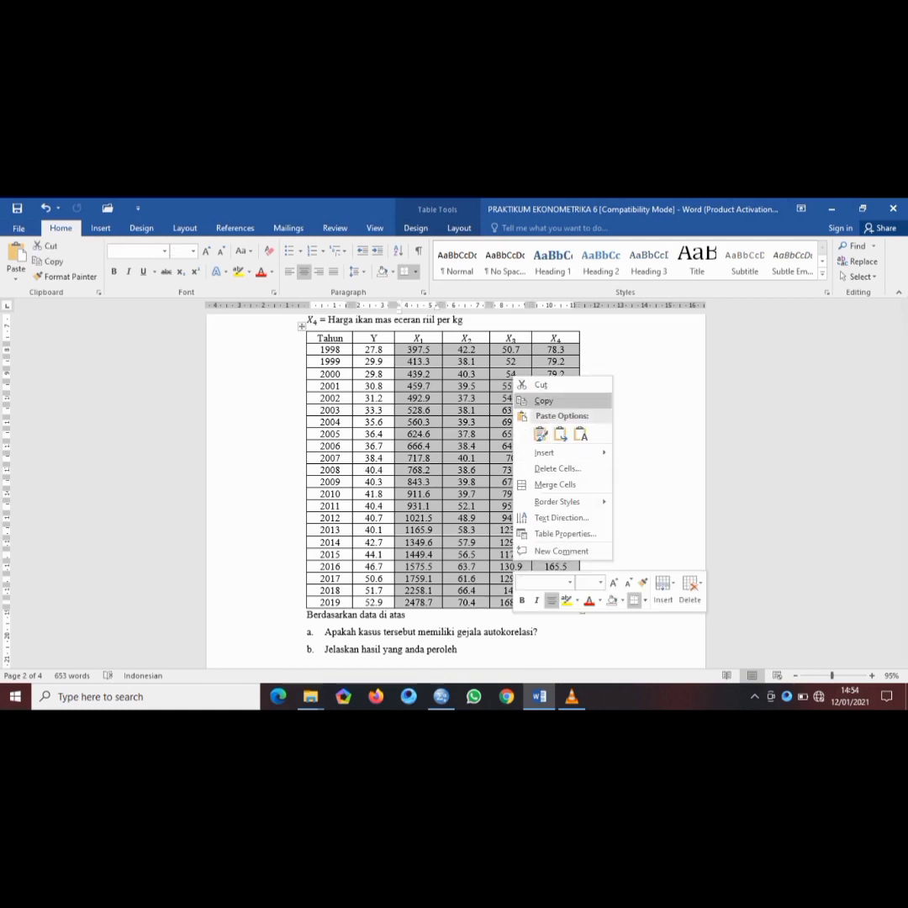
pyautogui.click(543, 400)
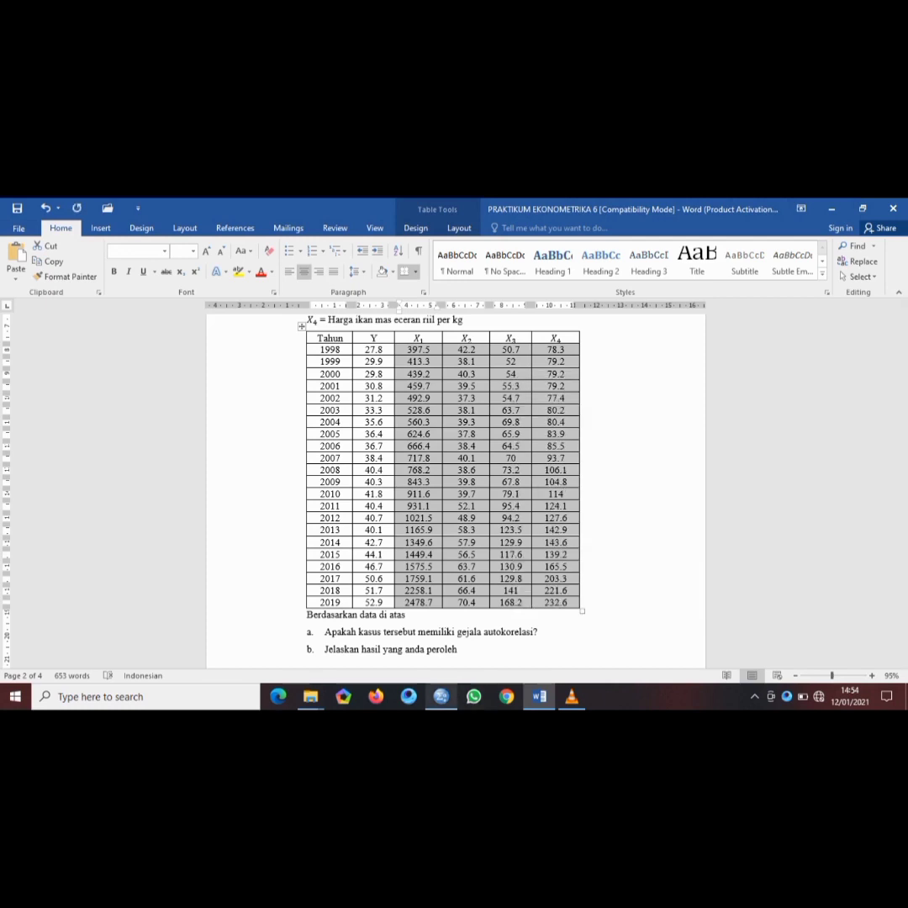
# Switch to SPSS and paste the copied values into columns X1 to X4, starting at row 1 of X1.
pyautogui.click(440, 696)
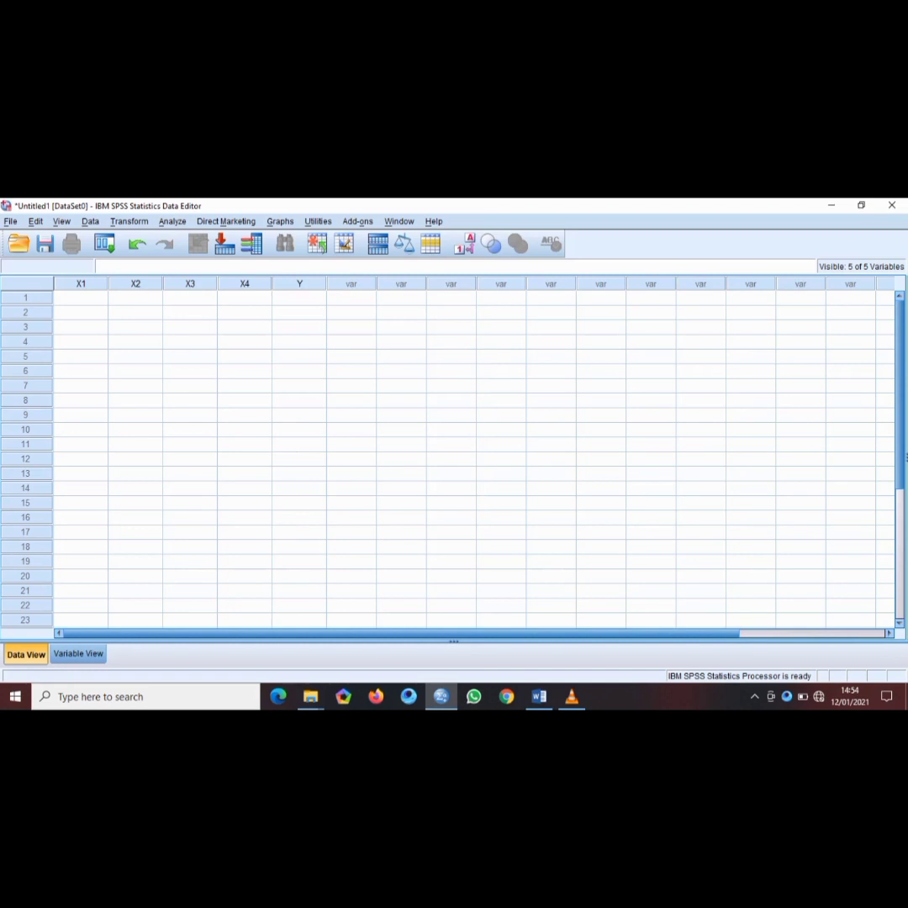
pyautogui.click(81, 297)
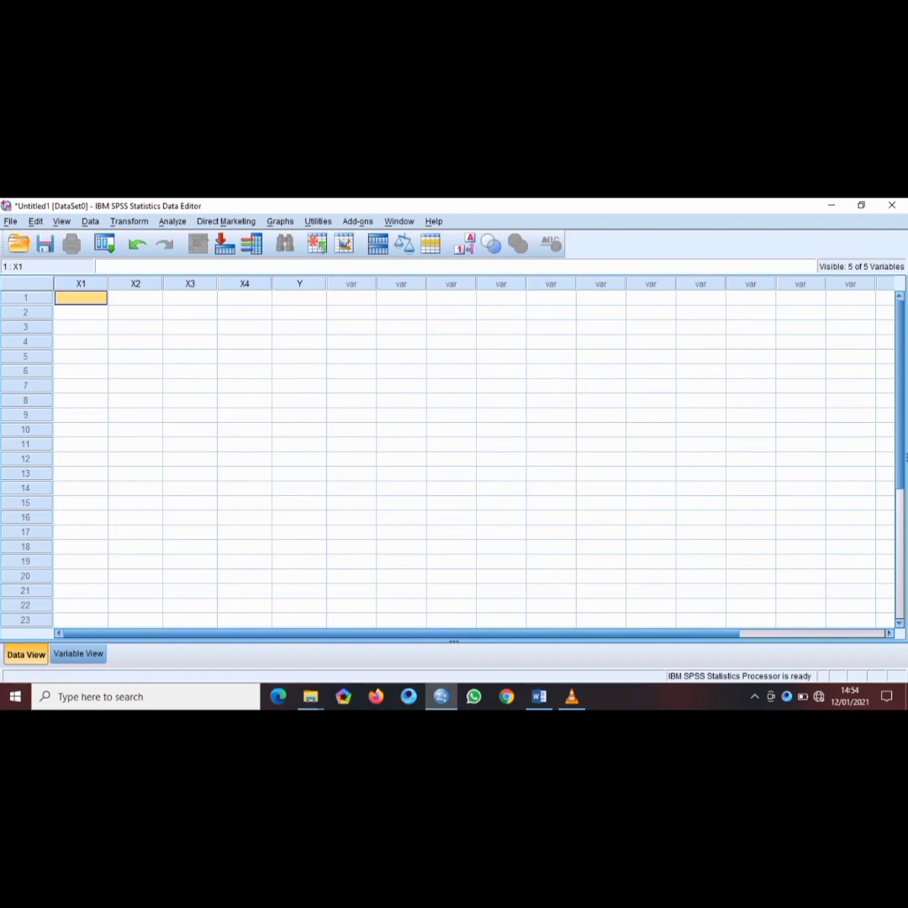
pyautogui.rightClick(81, 298)
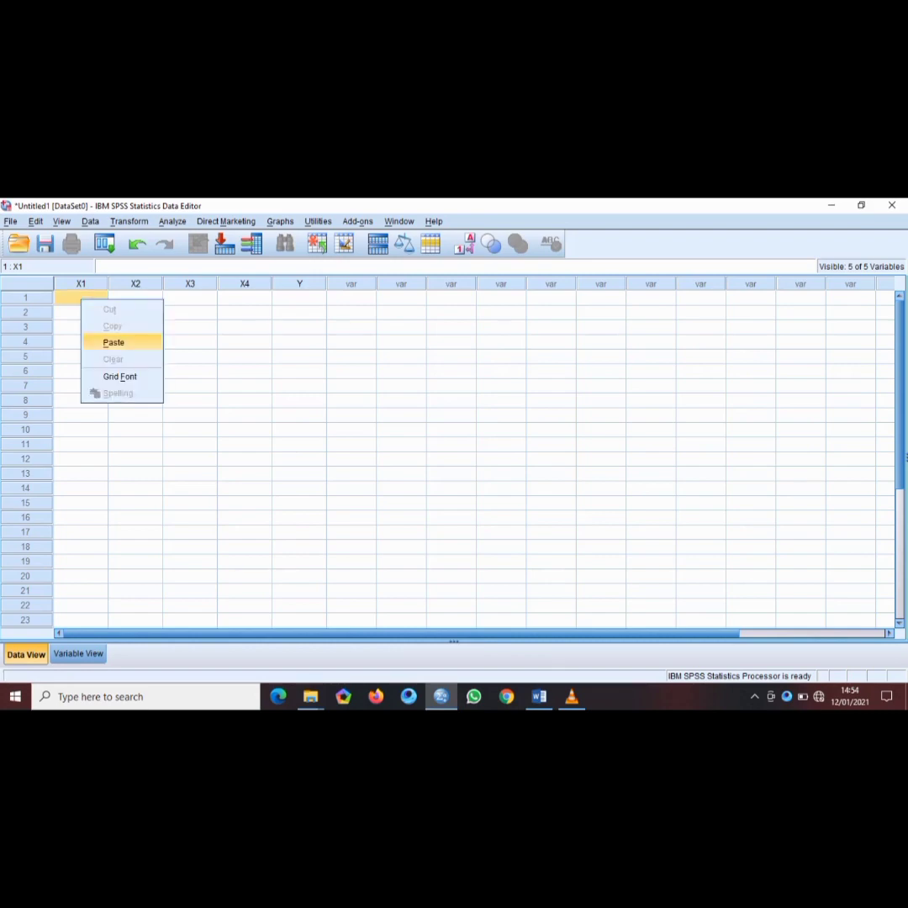
pyautogui.click(114, 342)
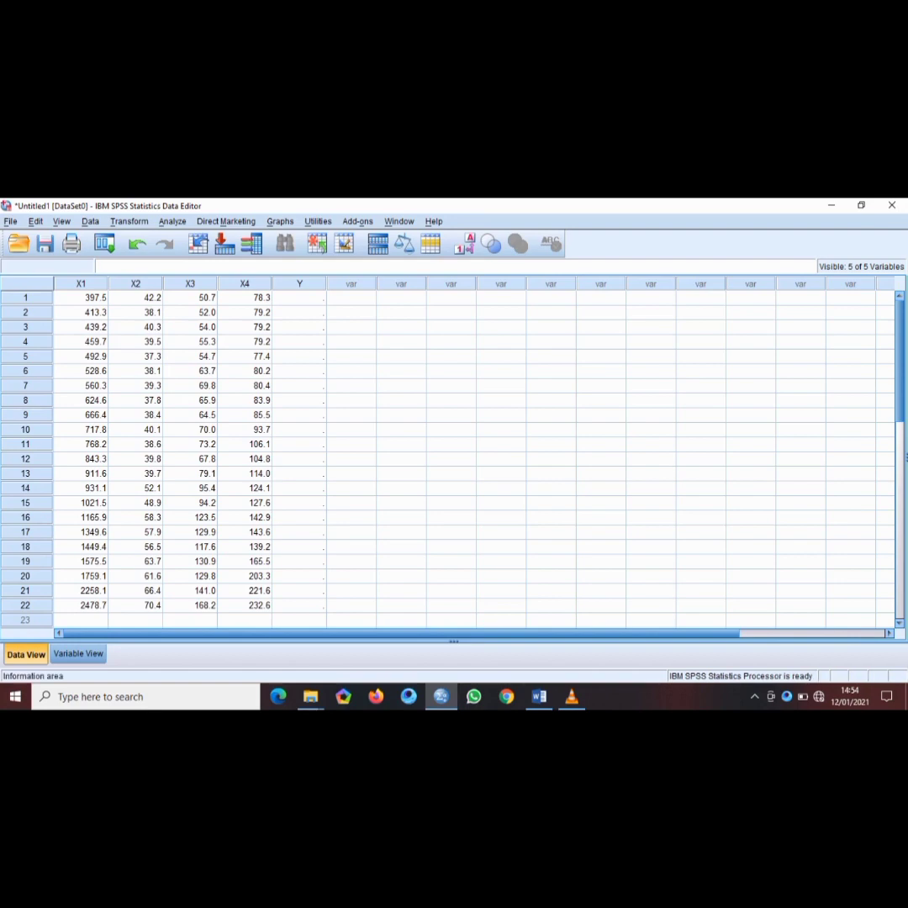
# Switch to the Word document and copy the Y column values for 1998 through 2019 from the data table.
pyautogui.click(539, 696)
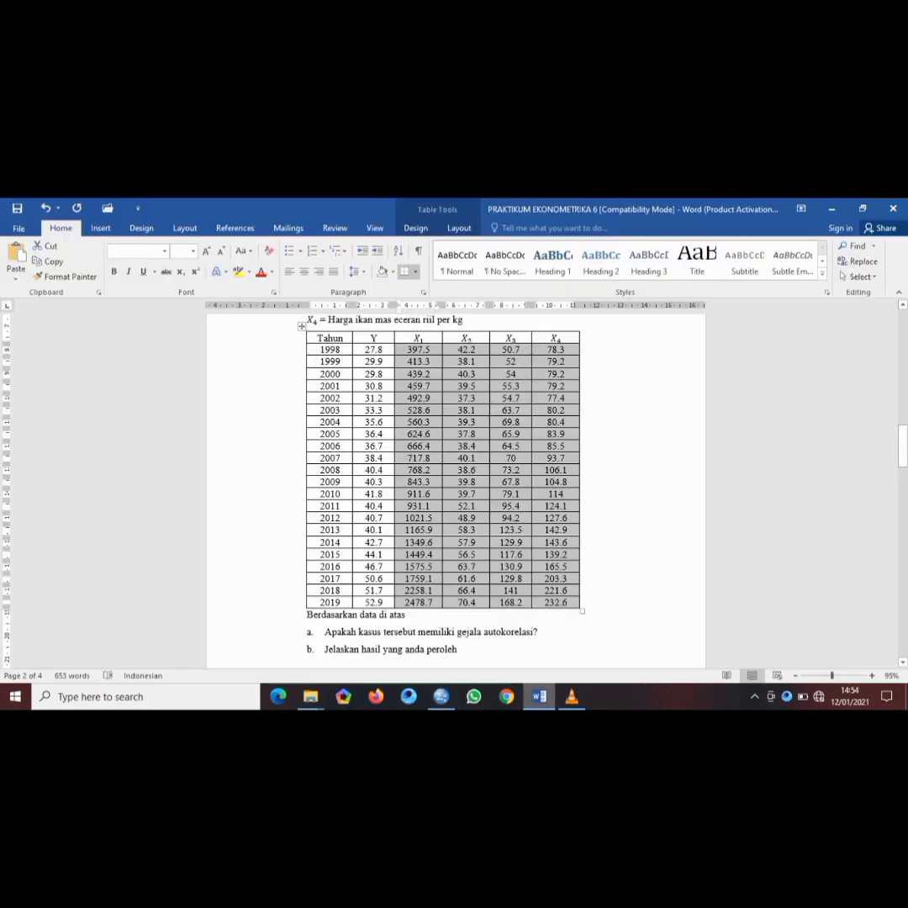
pyautogui.click(368, 349)
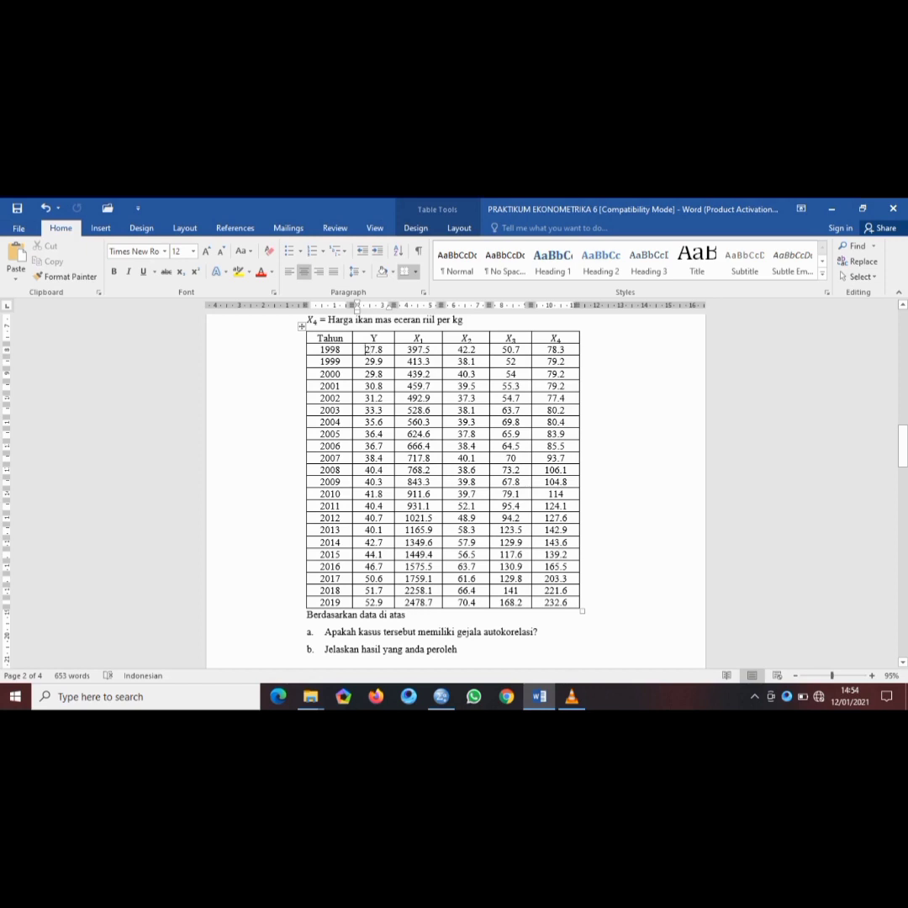
pyautogui.moveTo(368, 349); pyautogui.dragTo(374, 602)
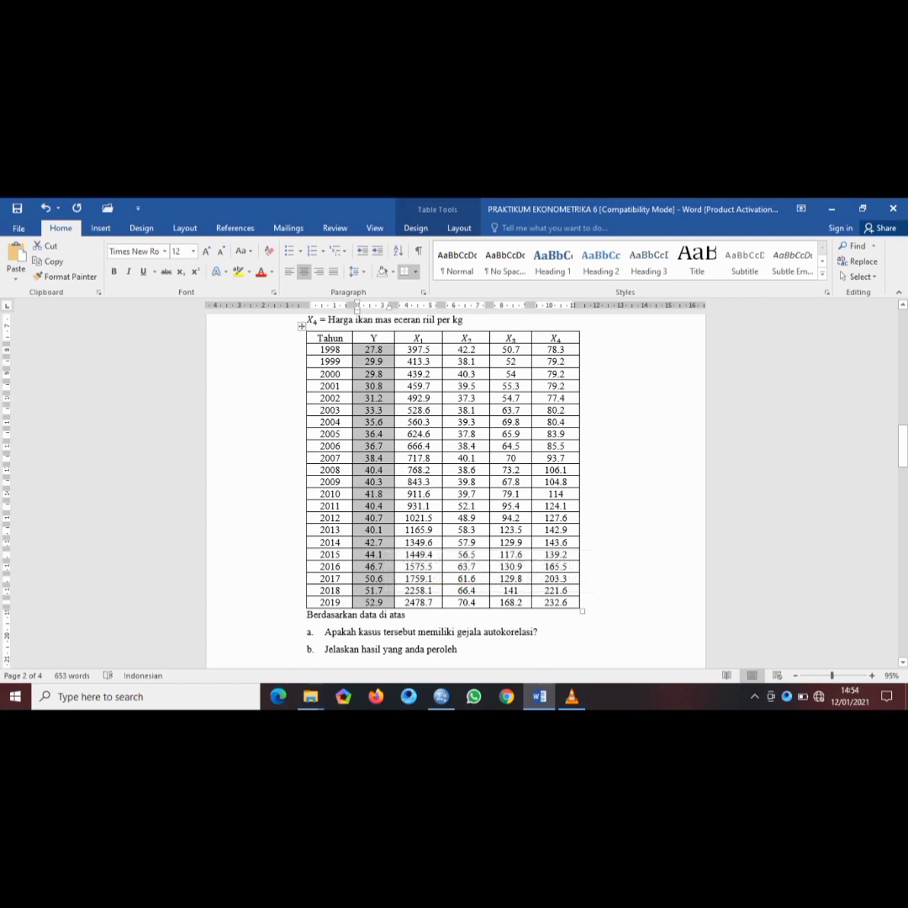
pyautogui.rightClick(373, 504)
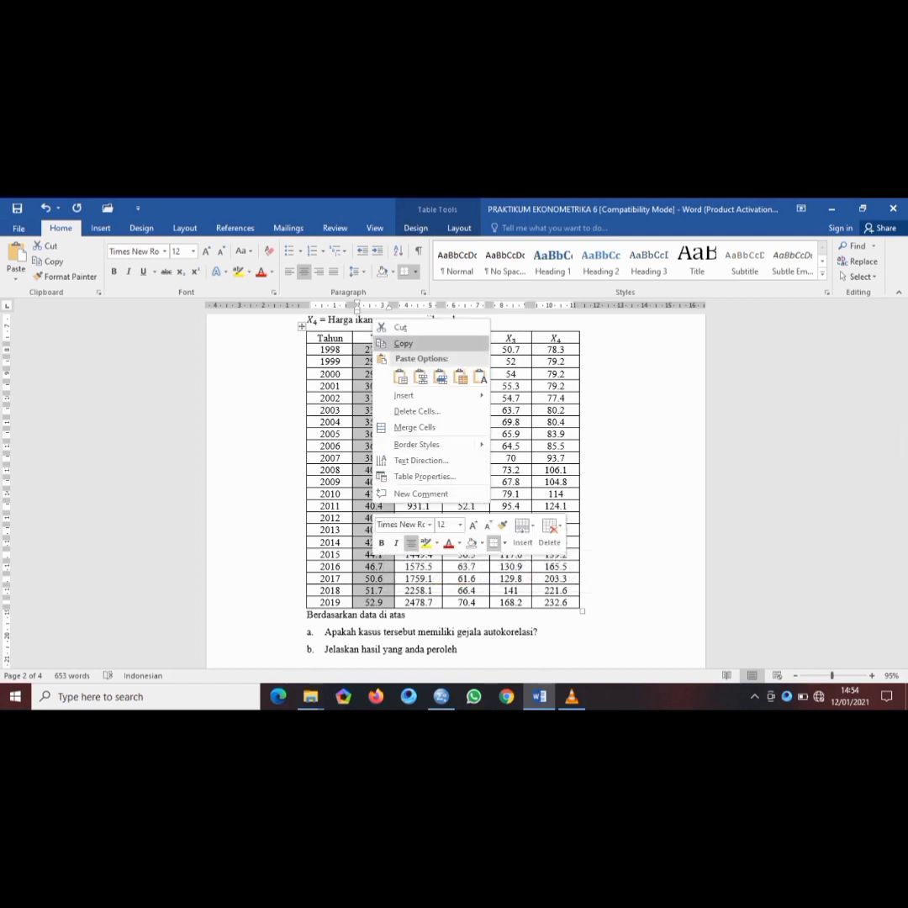
pyautogui.click(395, 344)
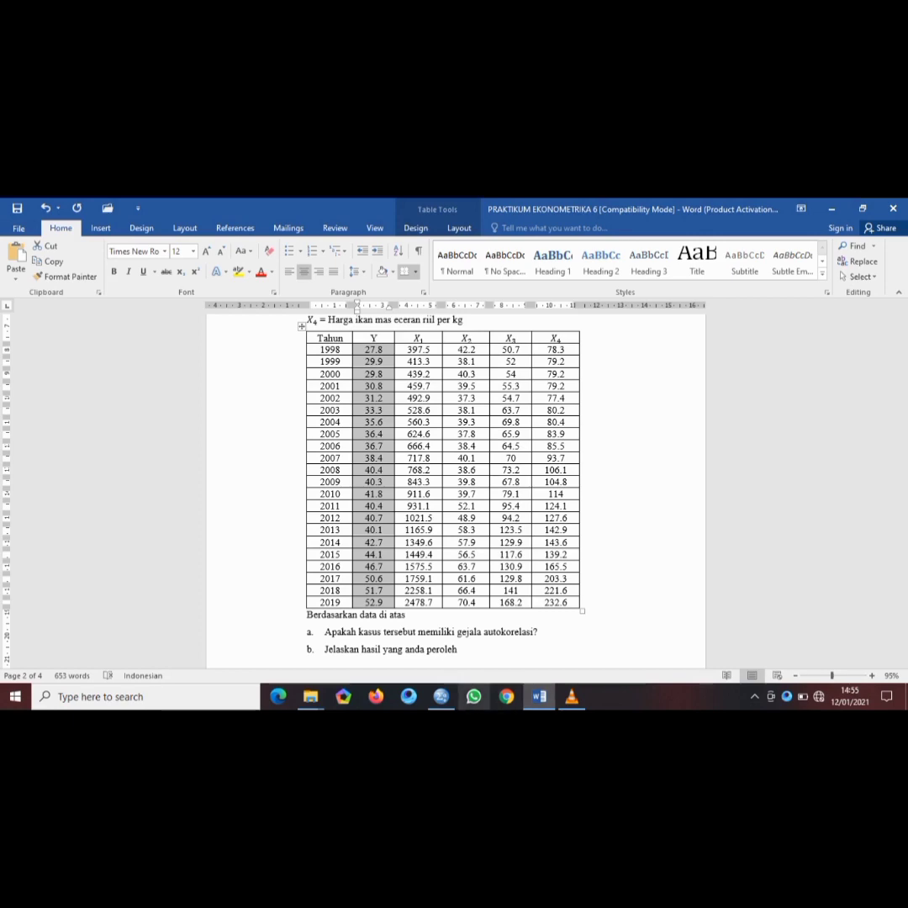
# Switch to SPSS and paste the copied values into column Y, starting at row 1.
pyautogui.click(441, 697)
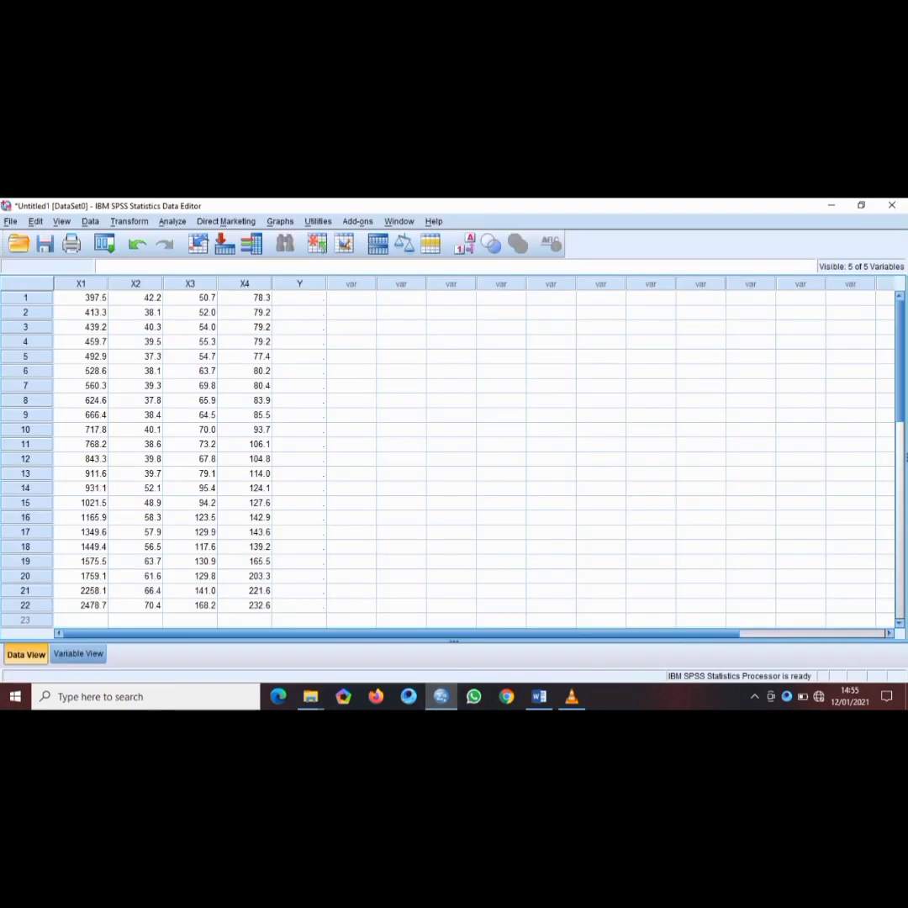
pyautogui.click(300, 298)
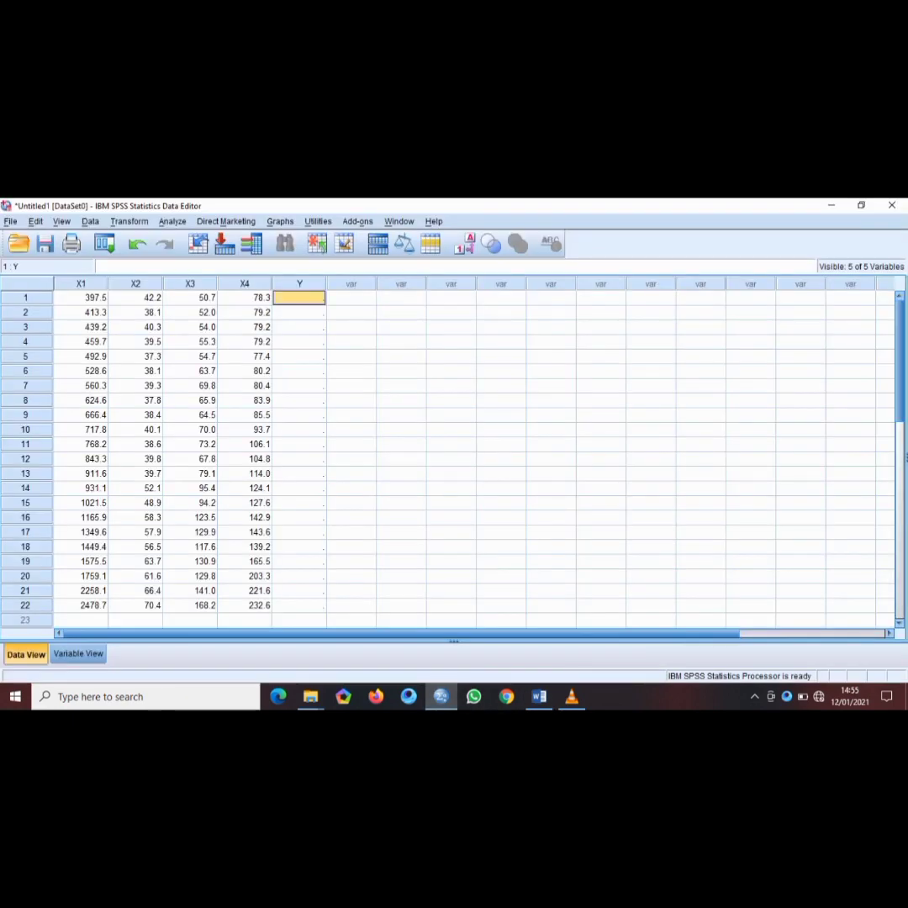
pyautogui.rightClick(294, 297)
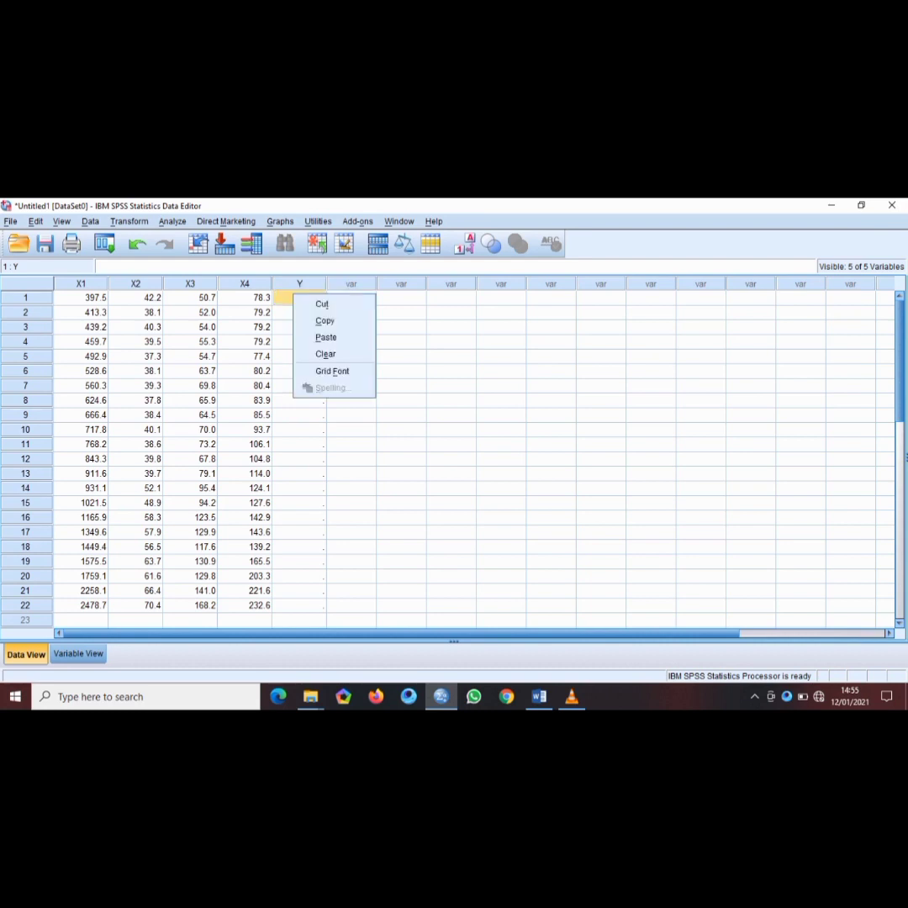
pyautogui.click(327, 337)
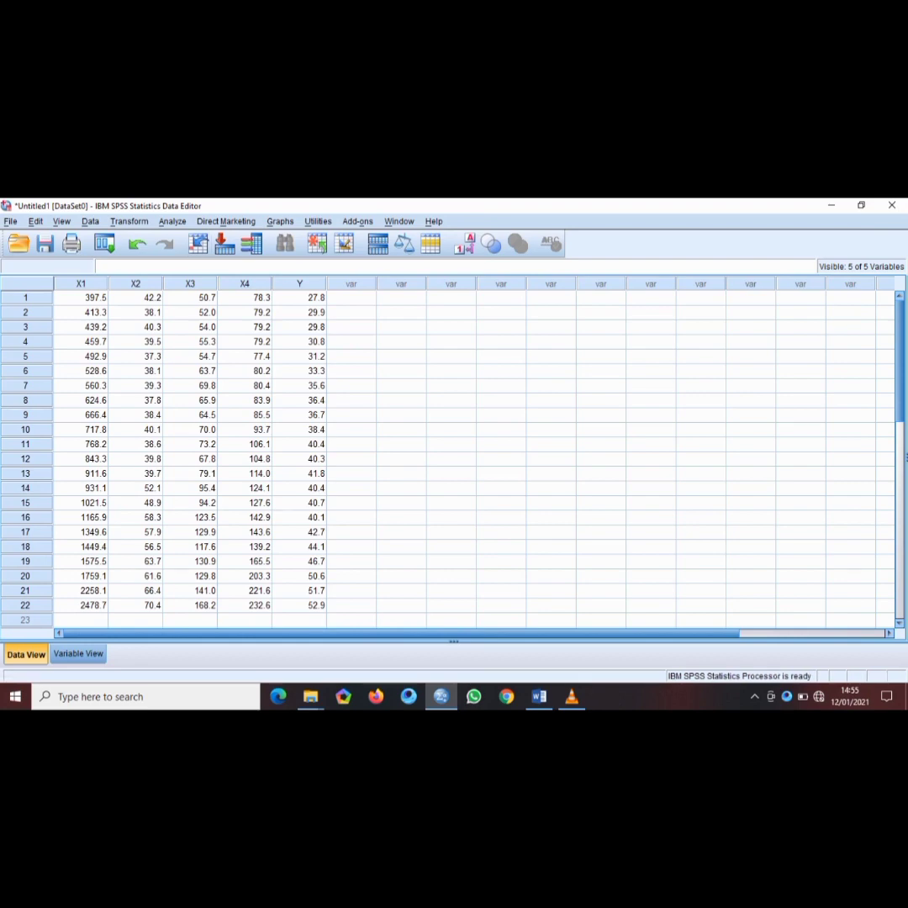
# Start a Linear Regression analysis with KONSUMSI IKAN [Y] as the dependent variable.
pyautogui.click(173, 221)
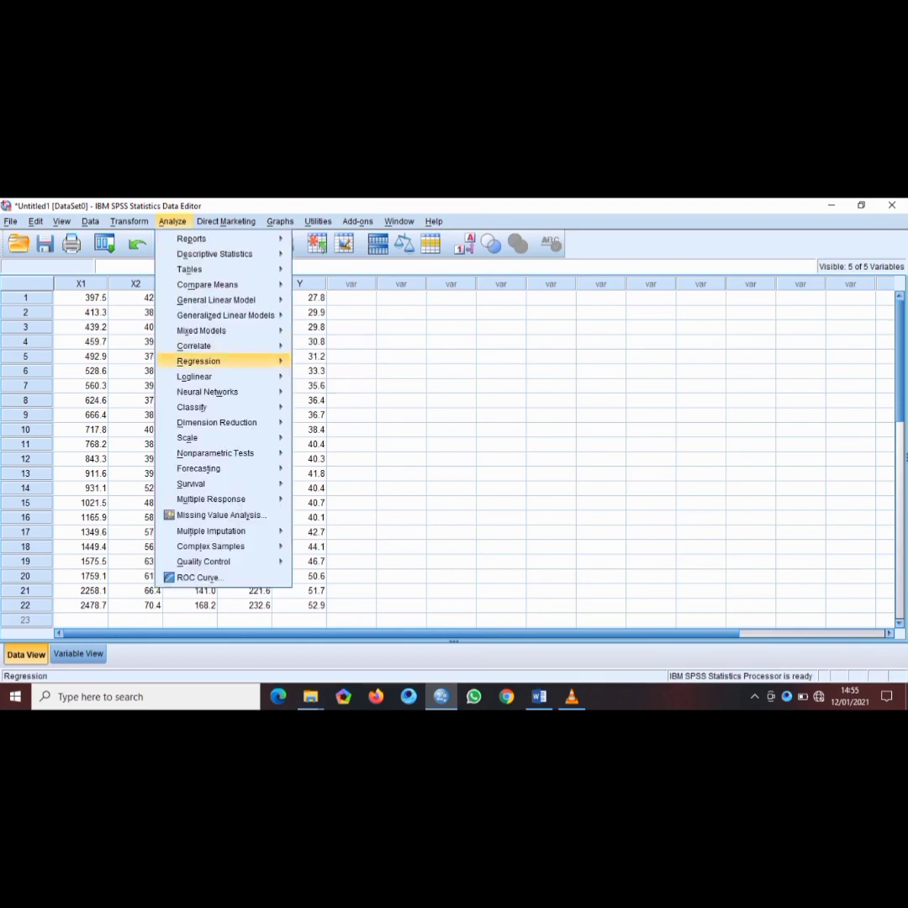
pyautogui.moveTo(202, 361)
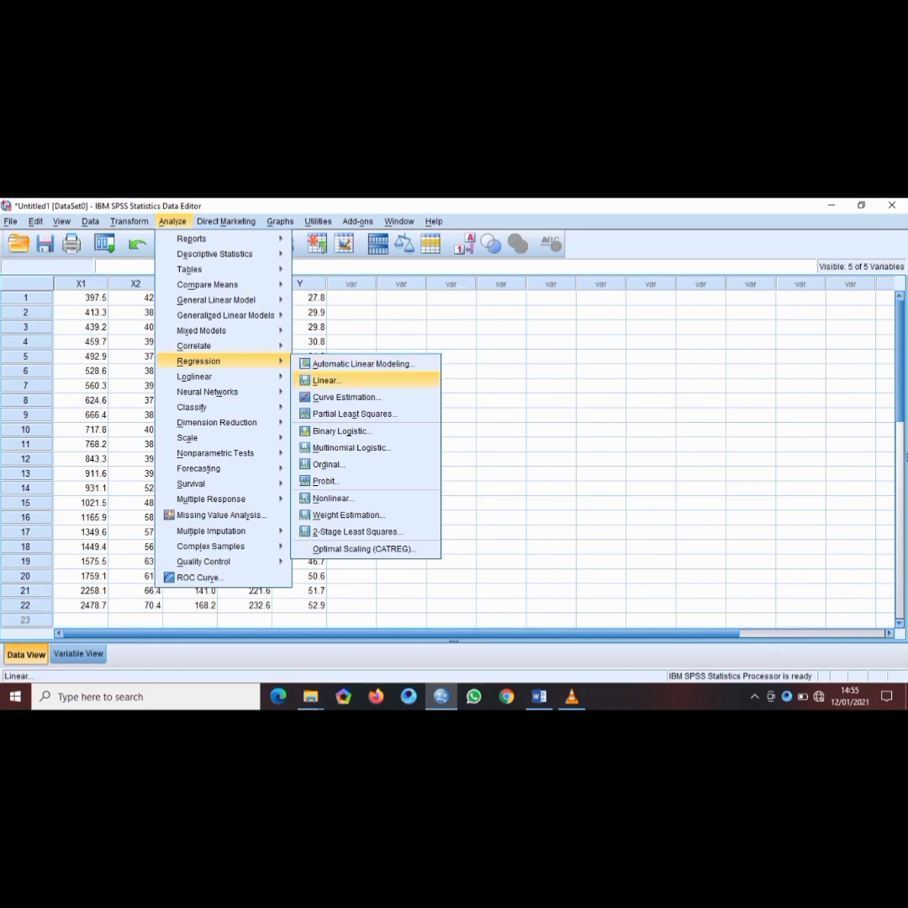
pyautogui.click(328, 380)
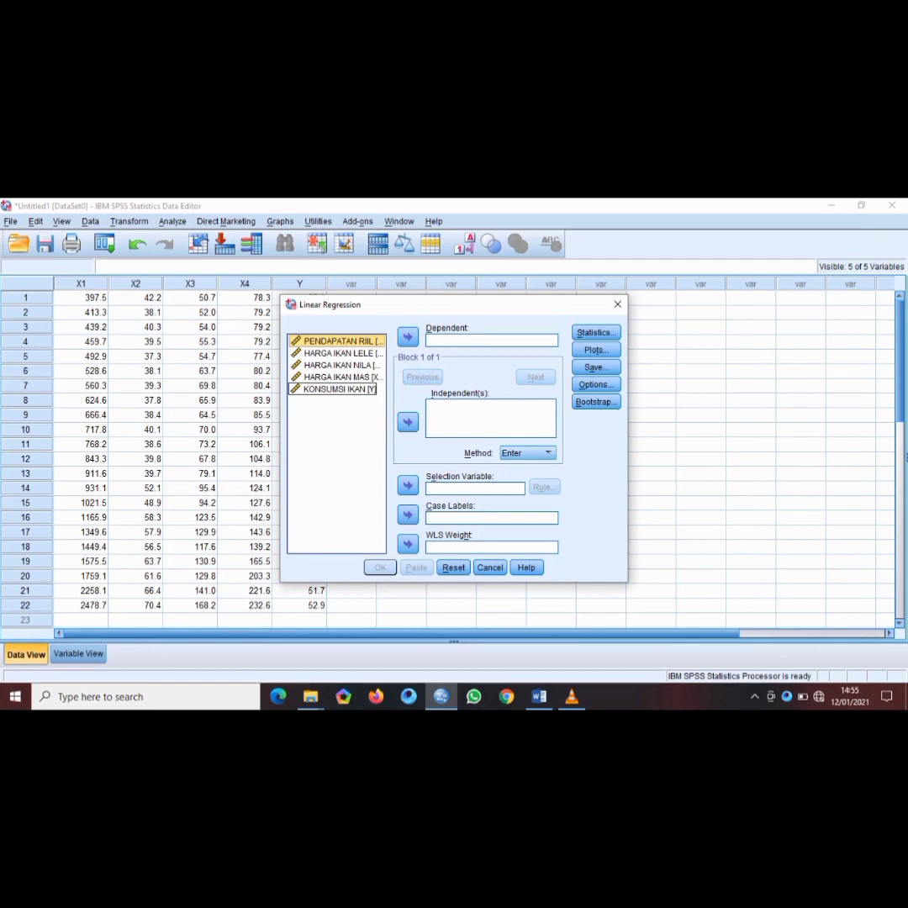
pyautogui.click(339, 389)
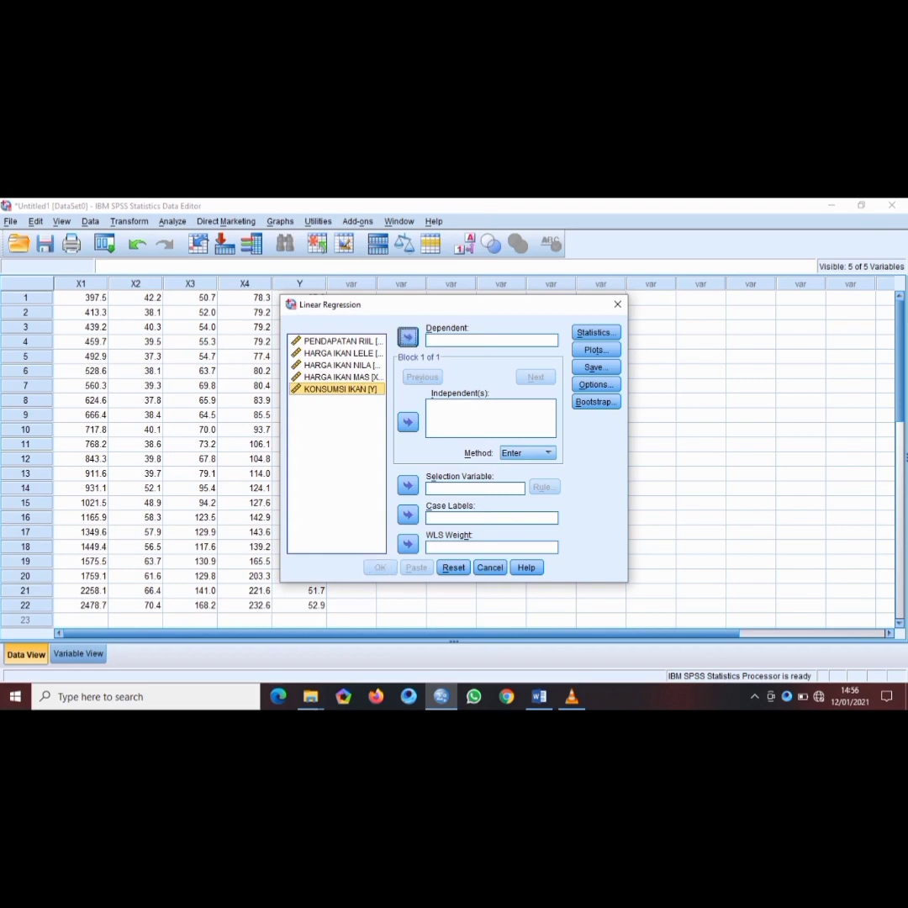
pyautogui.click(408, 337)
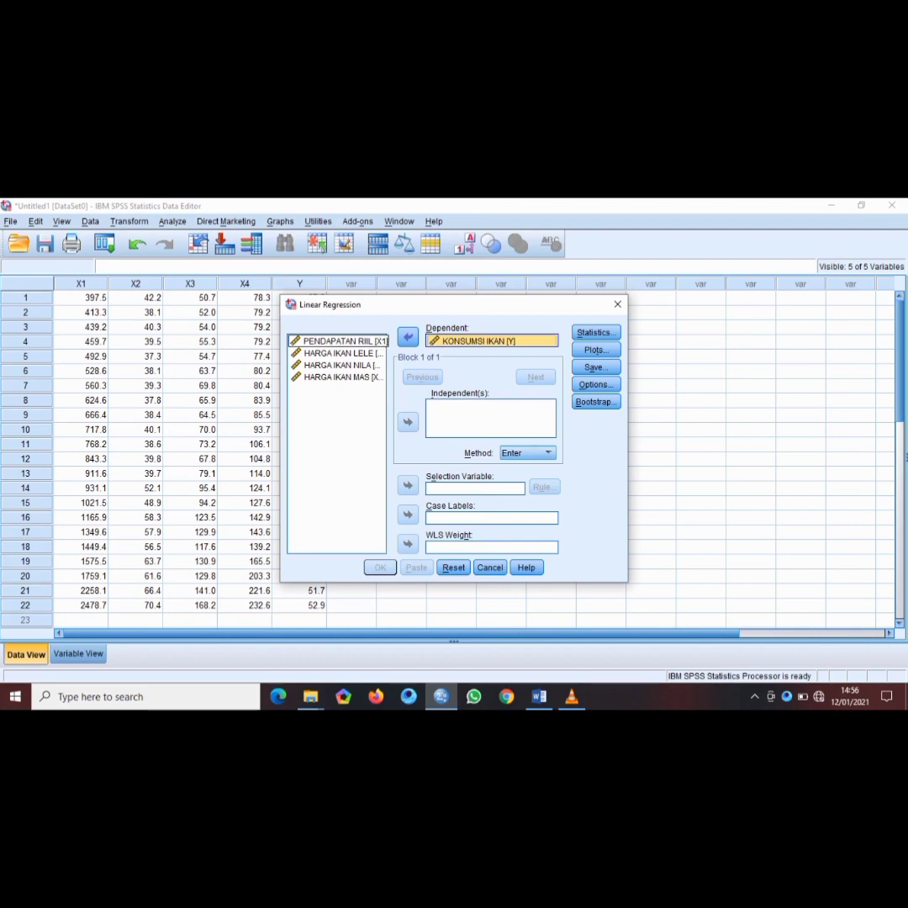
# Add PENDAPATAN RIIL [X1], HARGA IKAN LELE [X2], HARGA IKAN NILA [X3] and HARGA IKAN MAS [X4] as the regression's independent variables.
pyautogui.click(338, 341)
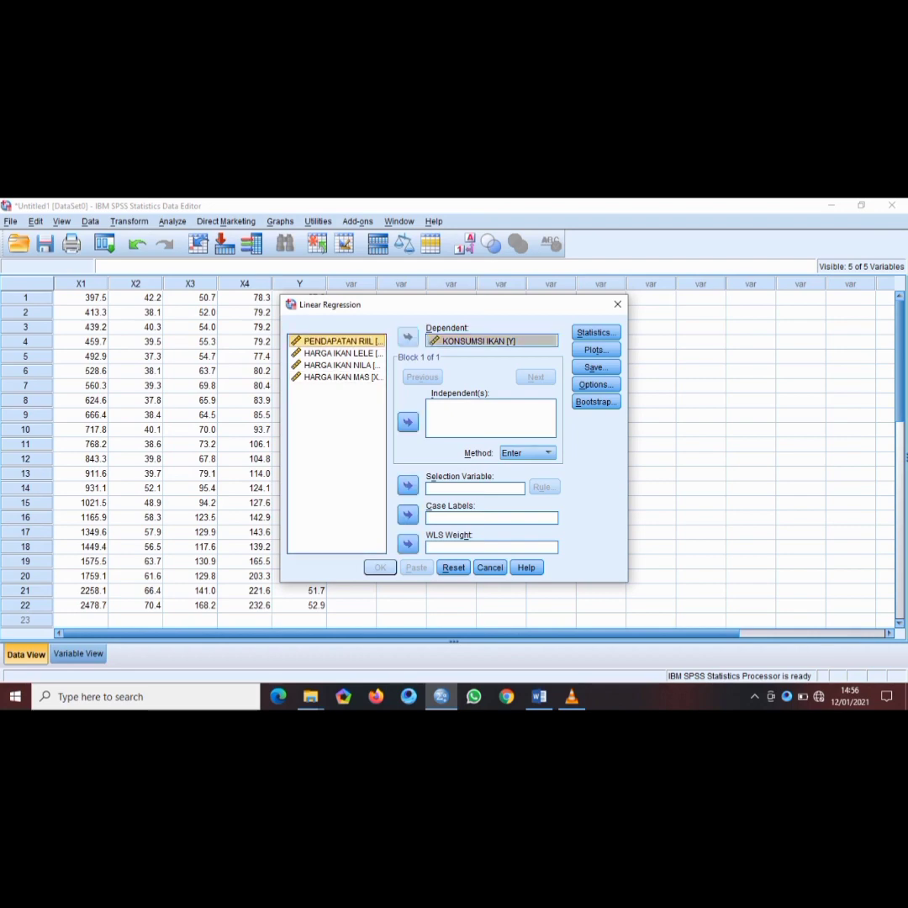
pyautogui.click(408, 422)
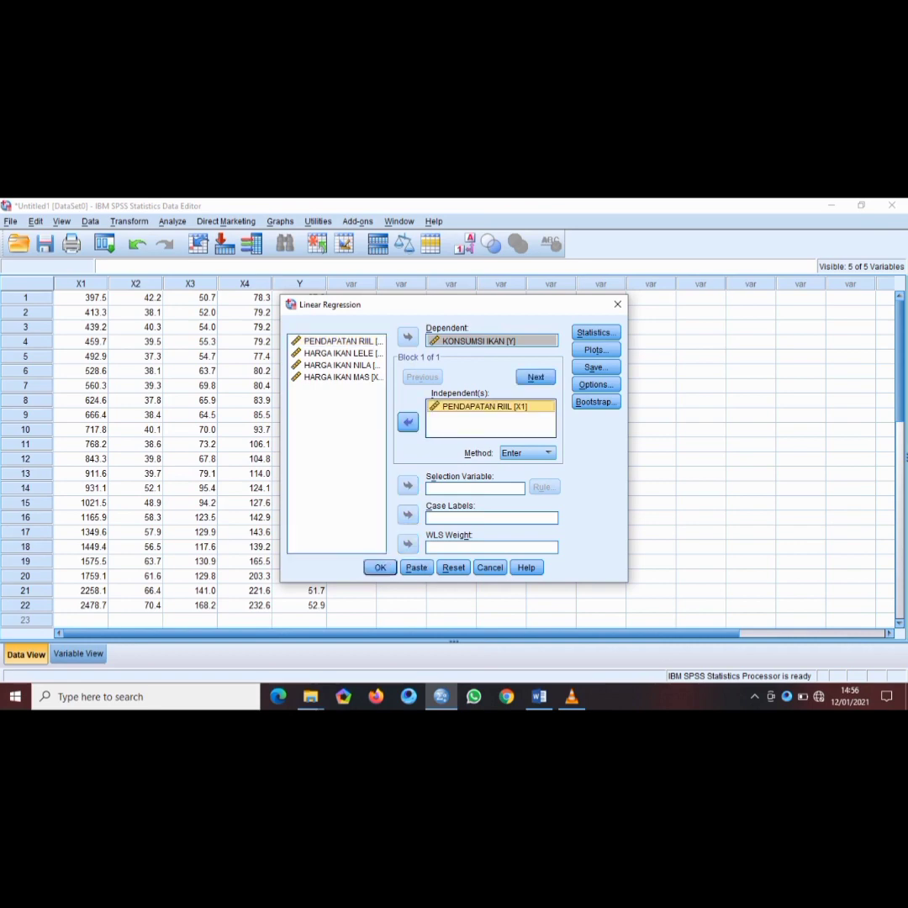
pyautogui.click(338, 353)
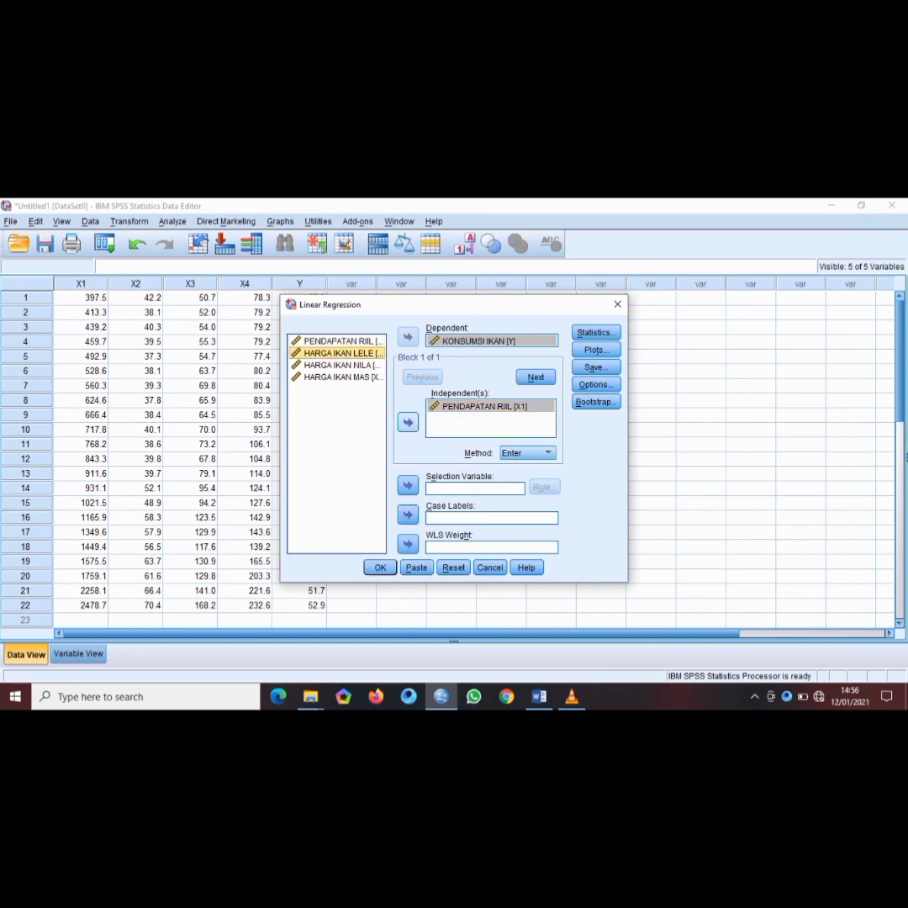
pyautogui.click(408, 422)
pyautogui.click(340, 365)
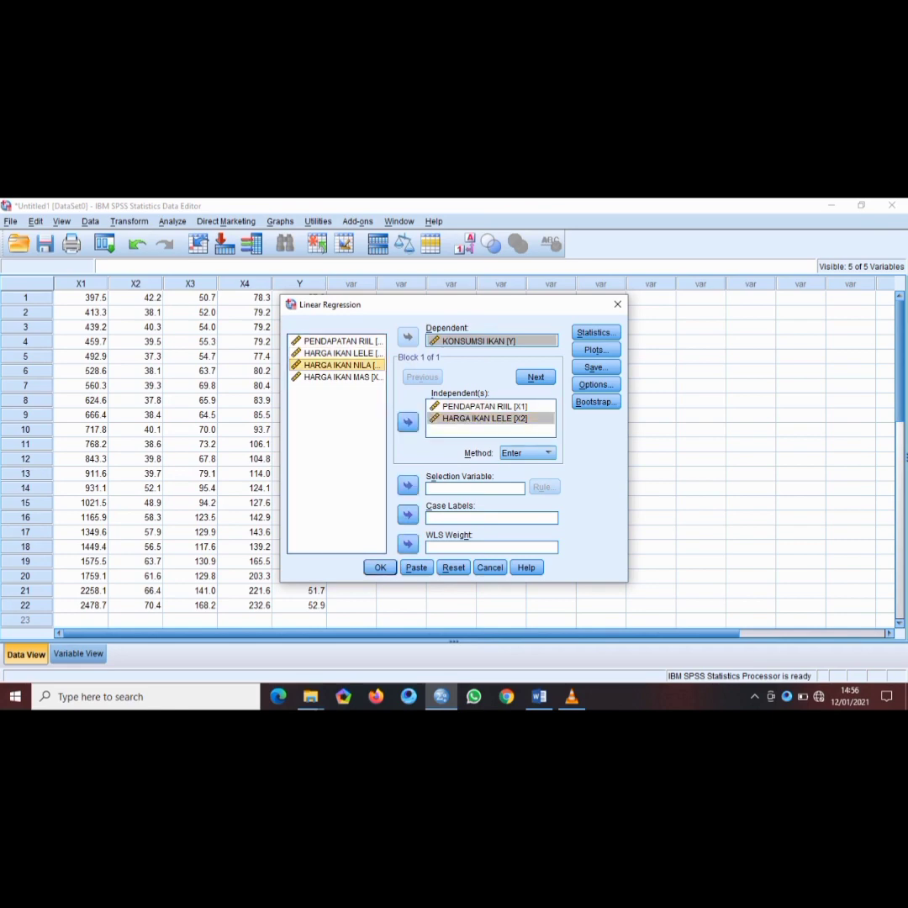
pyautogui.click(408, 422)
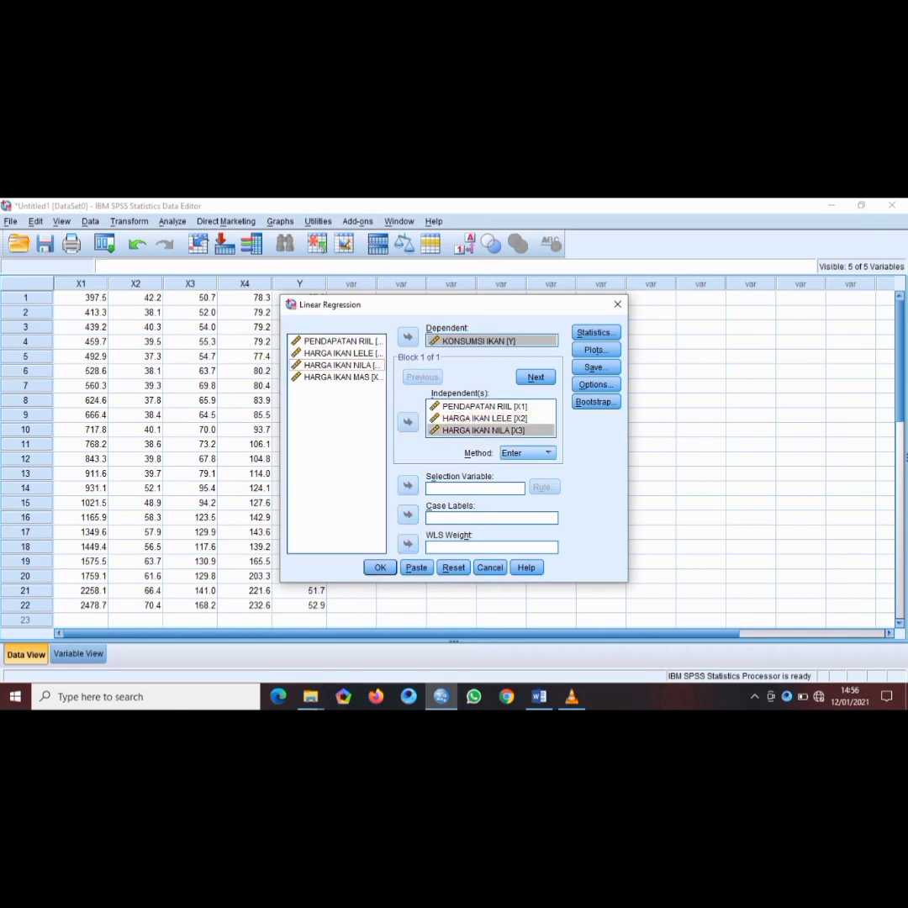
pyautogui.click(340, 376)
pyautogui.click(408, 422)
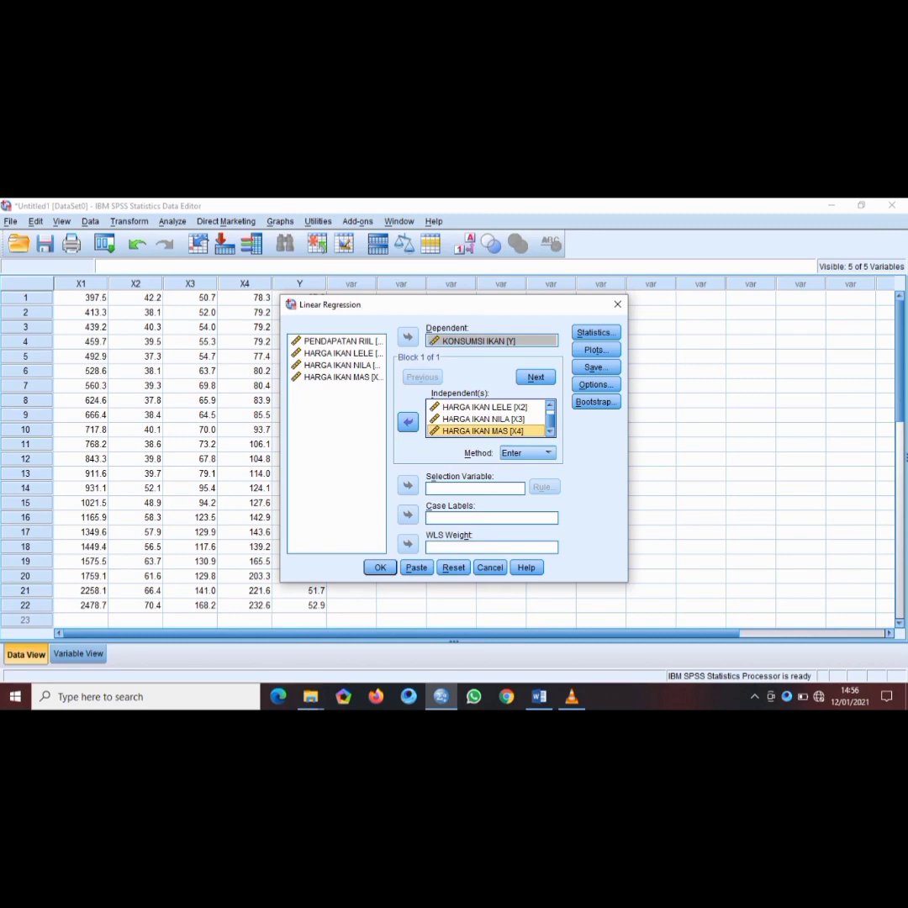
pyautogui.click(491, 341)
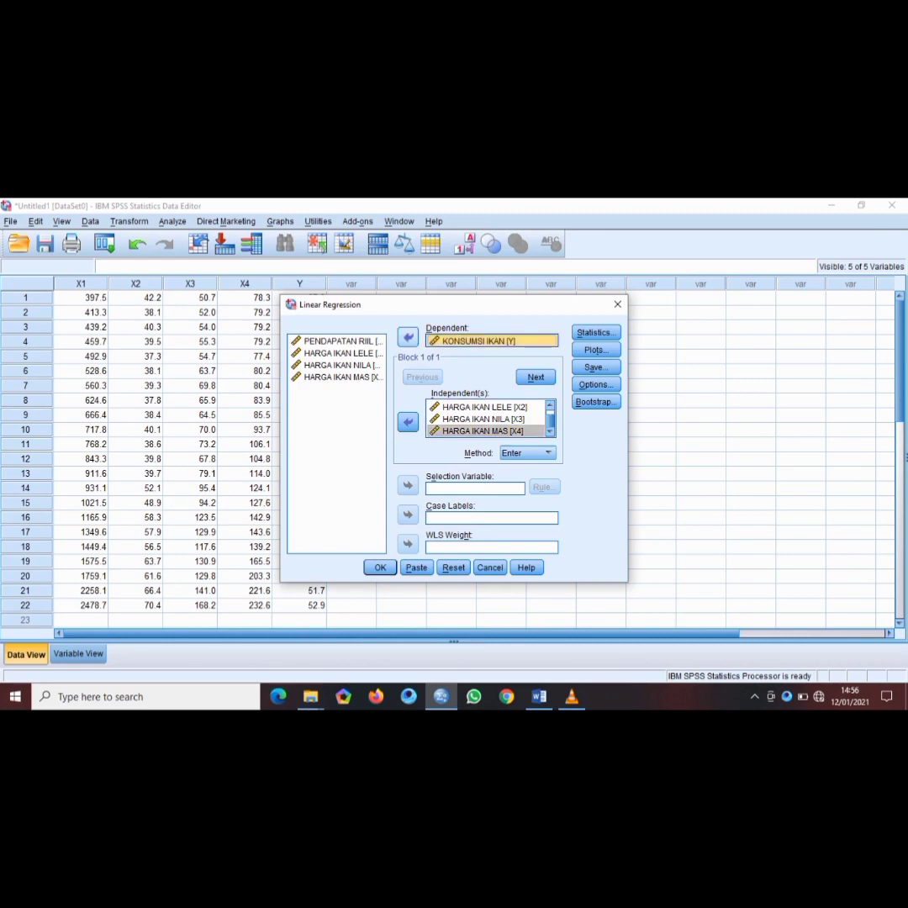
pyautogui.click(408, 337)
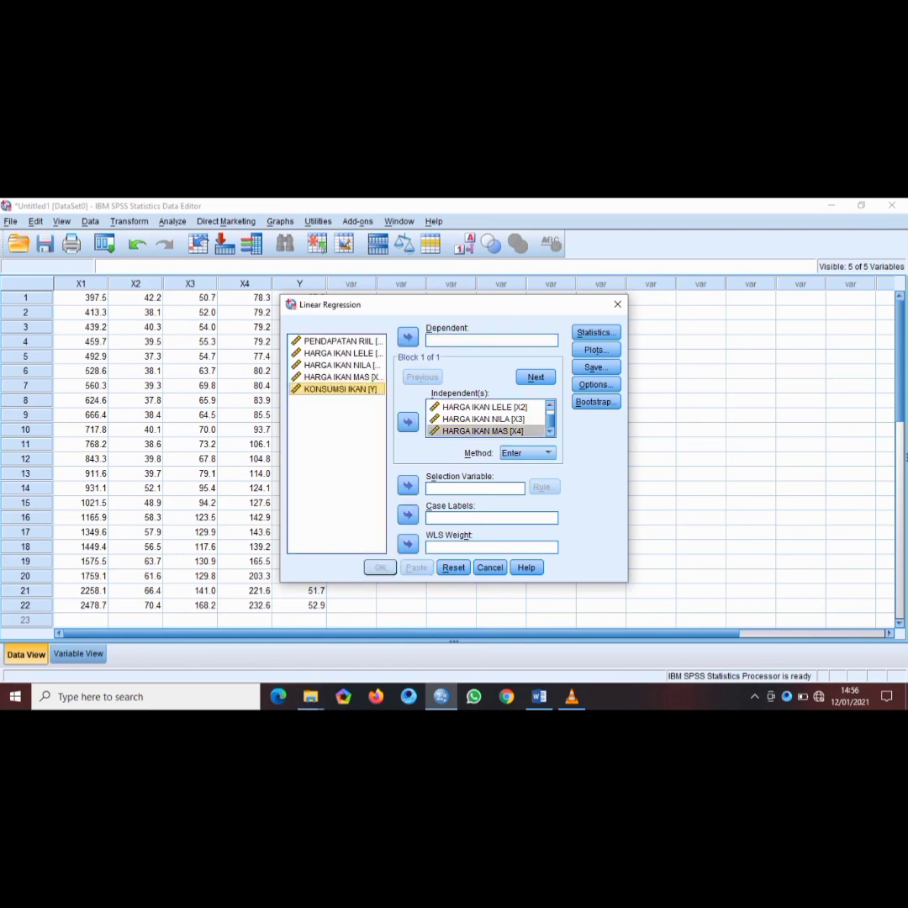
pyautogui.click(408, 337)
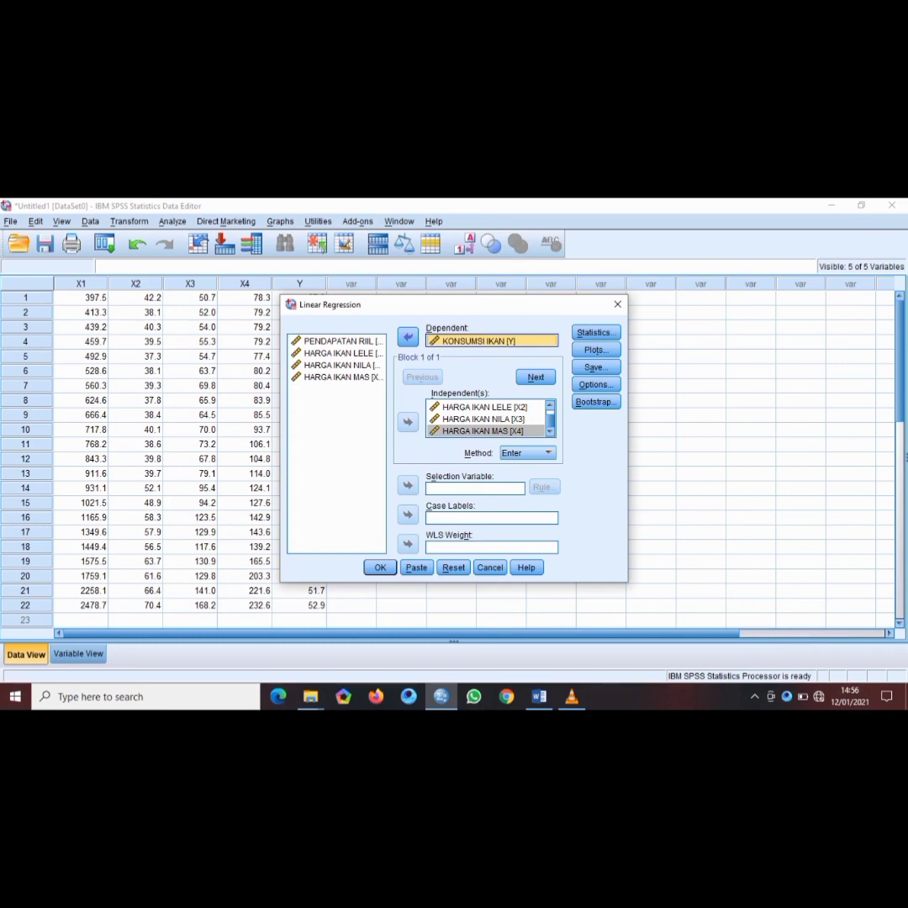
# Enable the Durbin-Watson residual statistic for the linear regression and run the analysis.
pyautogui.click(596, 333)
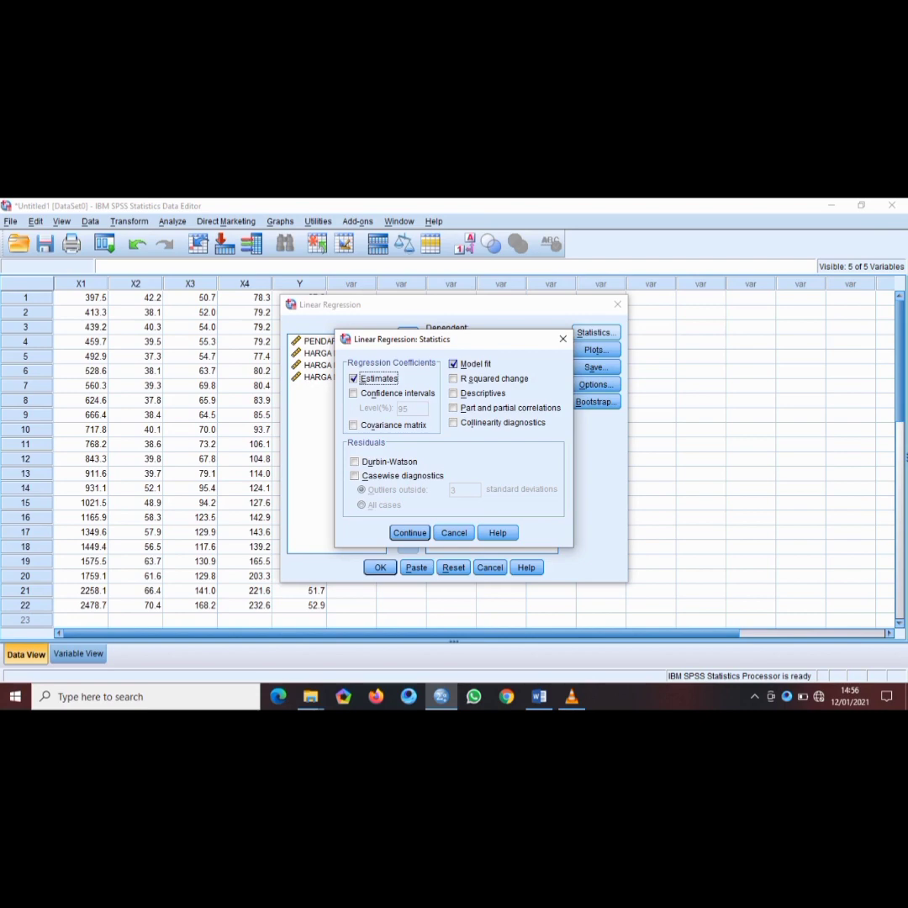
pyautogui.click(355, 462)
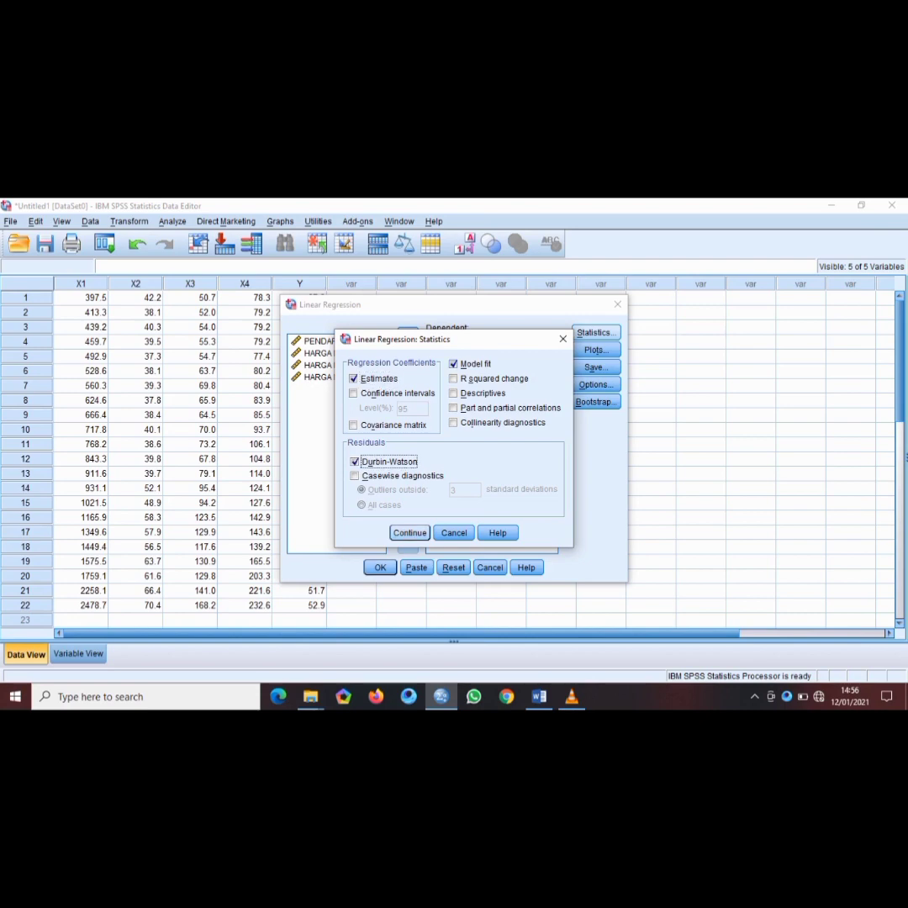
pyautogui.click(410, 533)
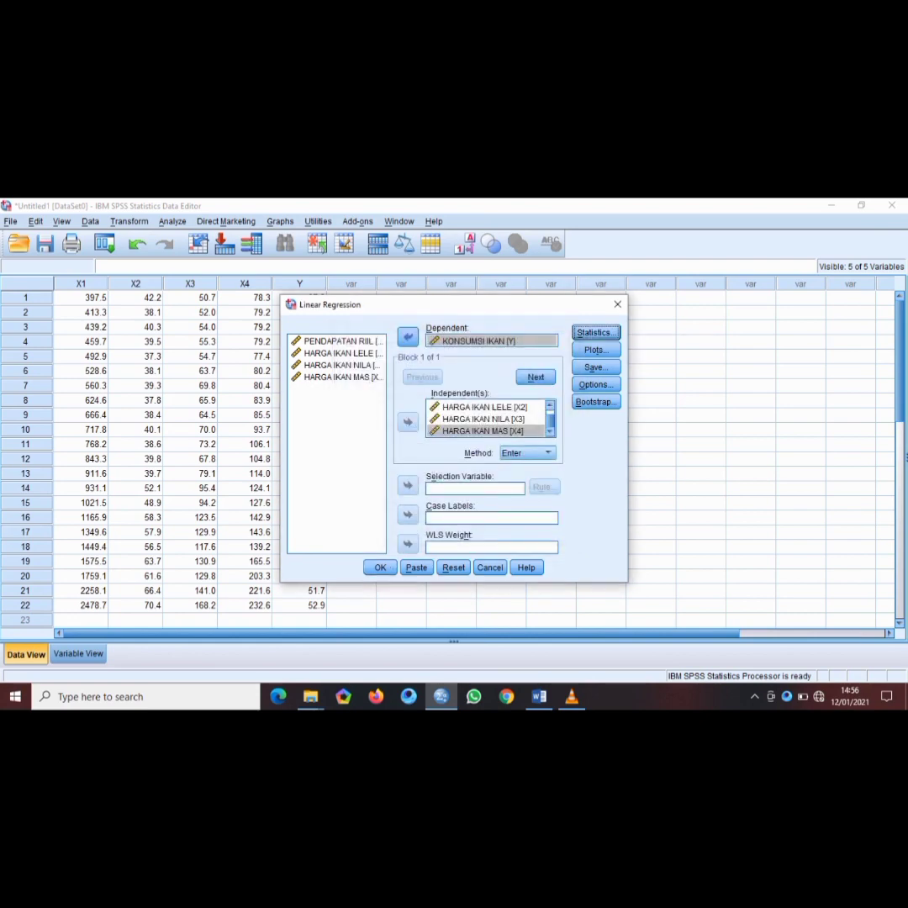
pyautogui.click(380, 568)
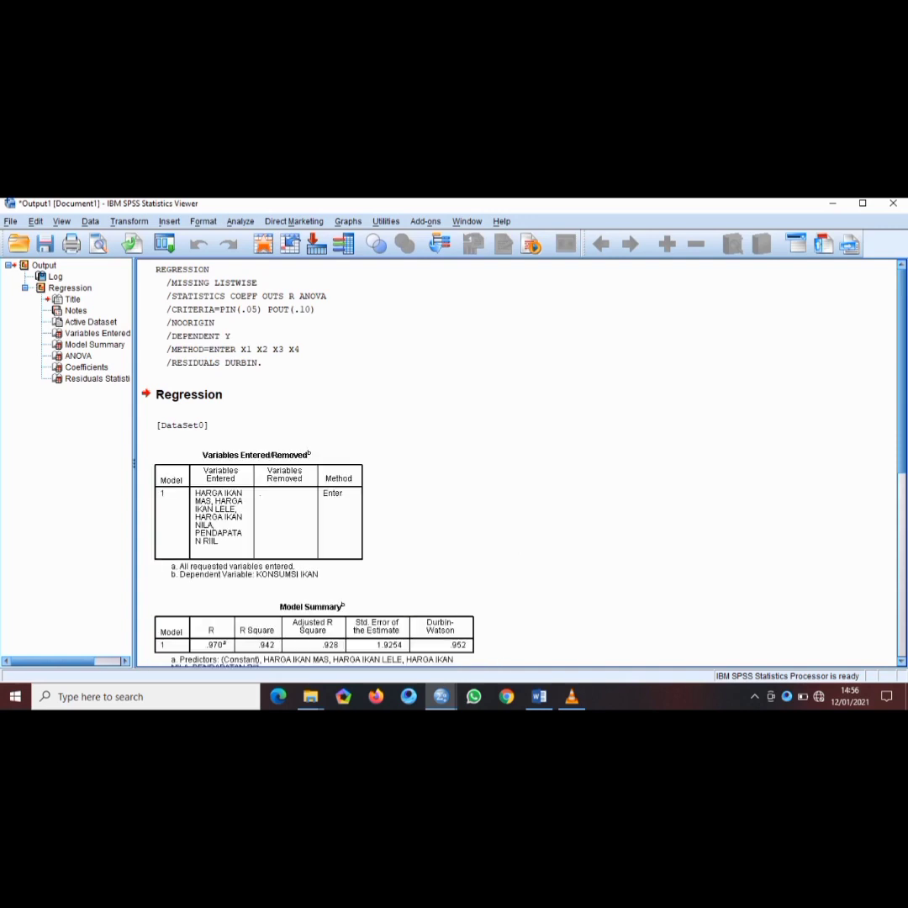
pyautogui.scroll(-5, 517, 462)
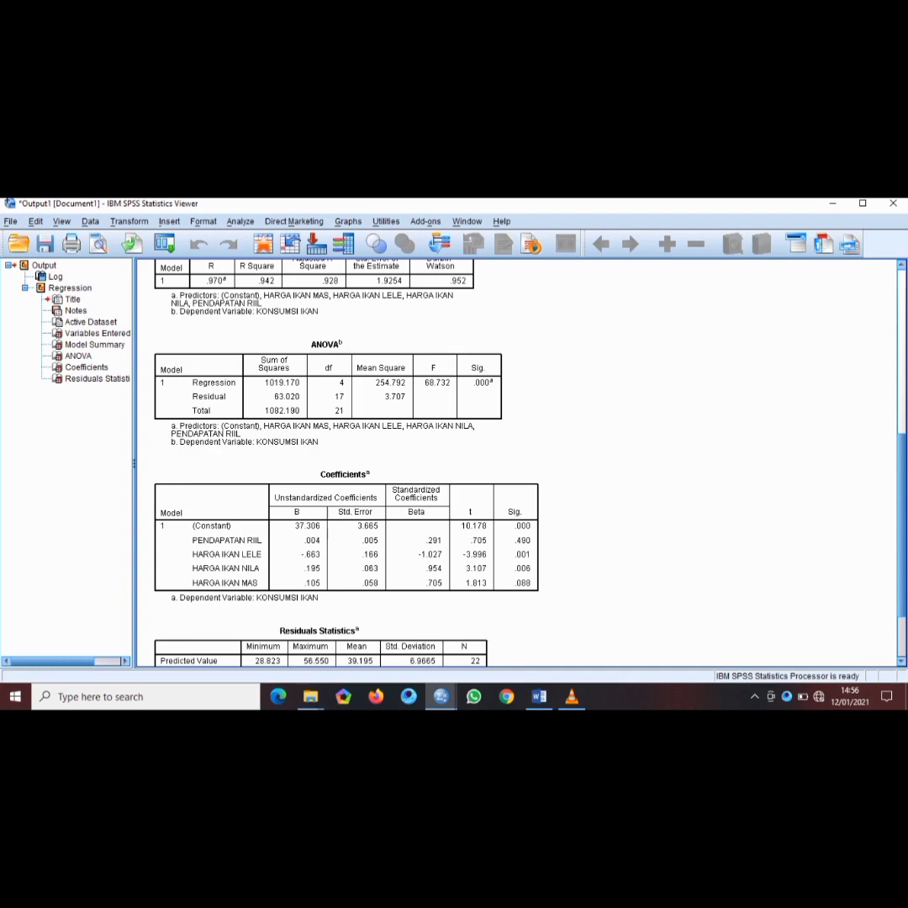